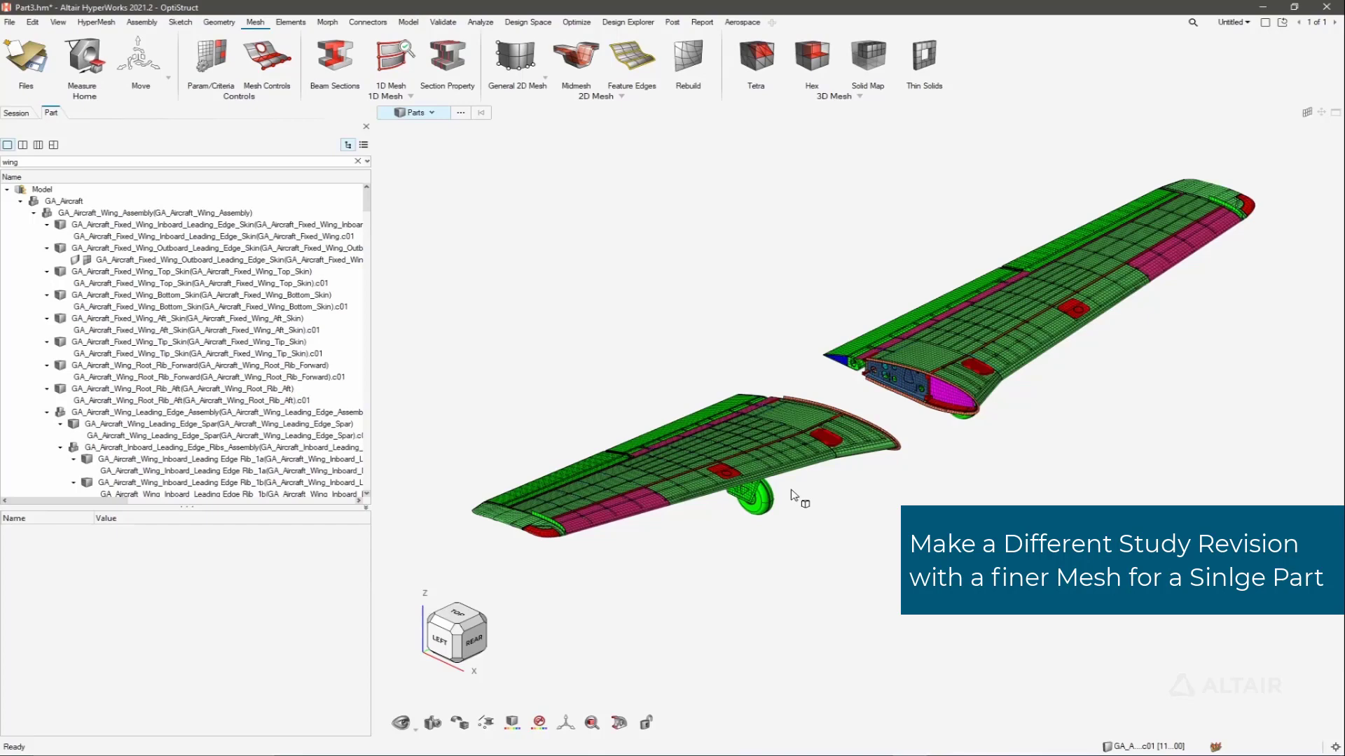
Isolate the GA_Aircraft_Fixed_Wing_Outboard_Leading_Edge_Skin part.
{"action": "left_click", "coordinate": [623, 515]}
{"action": "right_click", "coordinate": [624, 515]}
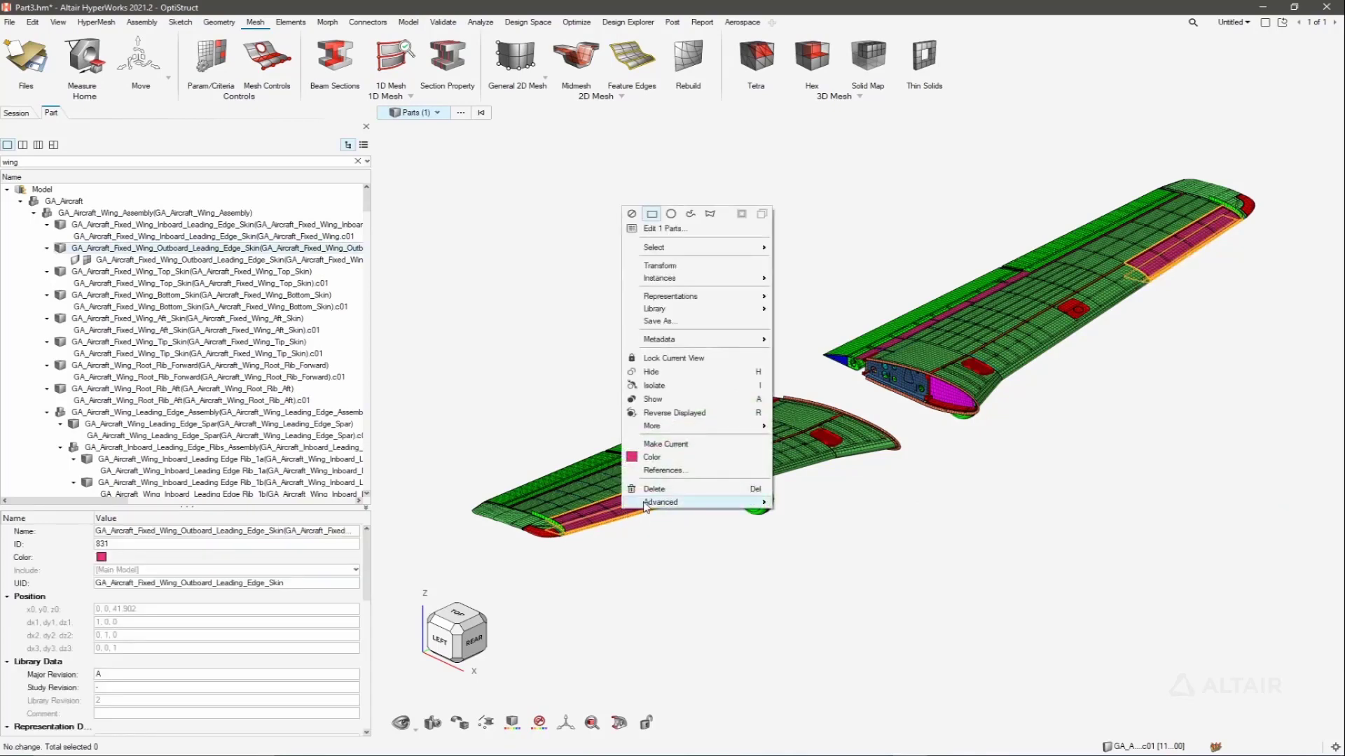
{"action": "left_click", "coordinate": [664, 396]}
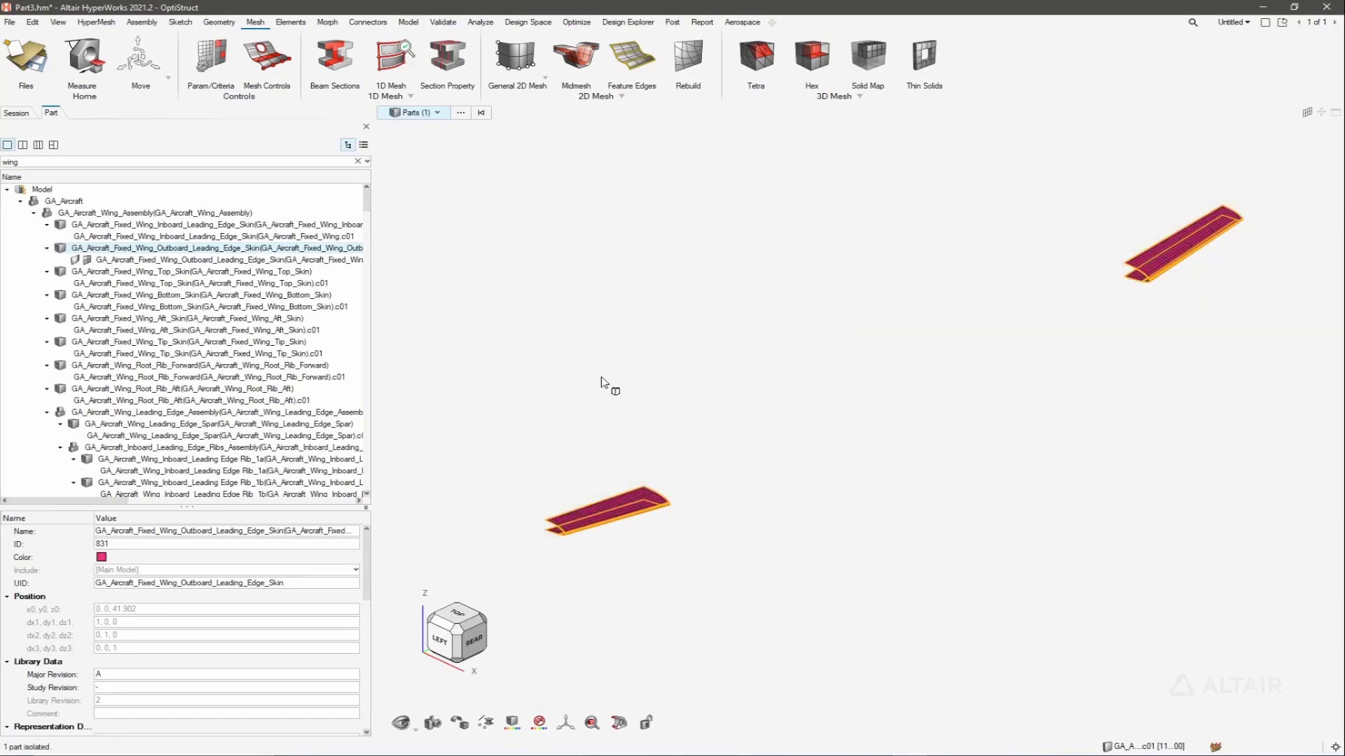
Make the outboard leading edge skin the current part and set its study revision to 1.
{"action": "right_click", "coordinate": [270, 253]}
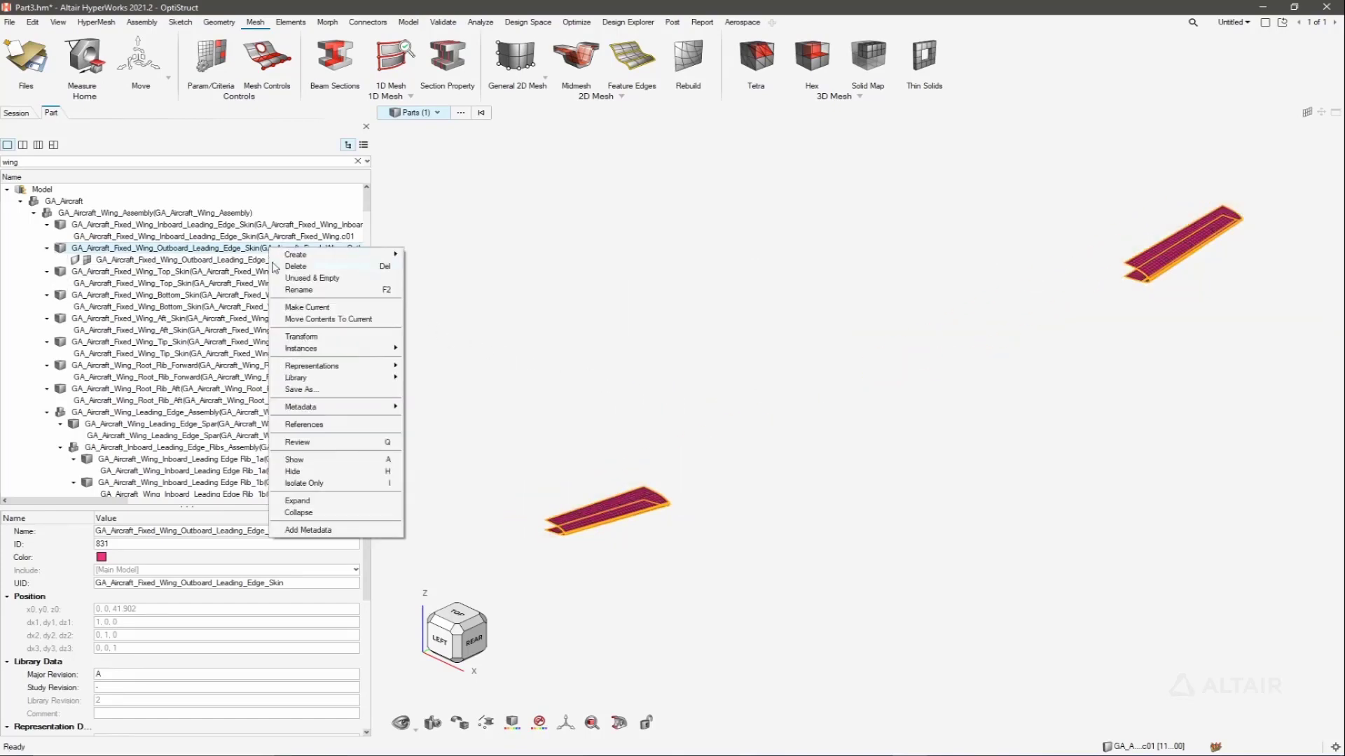
{"action": "left_click", "coordinate": [311, 313]}
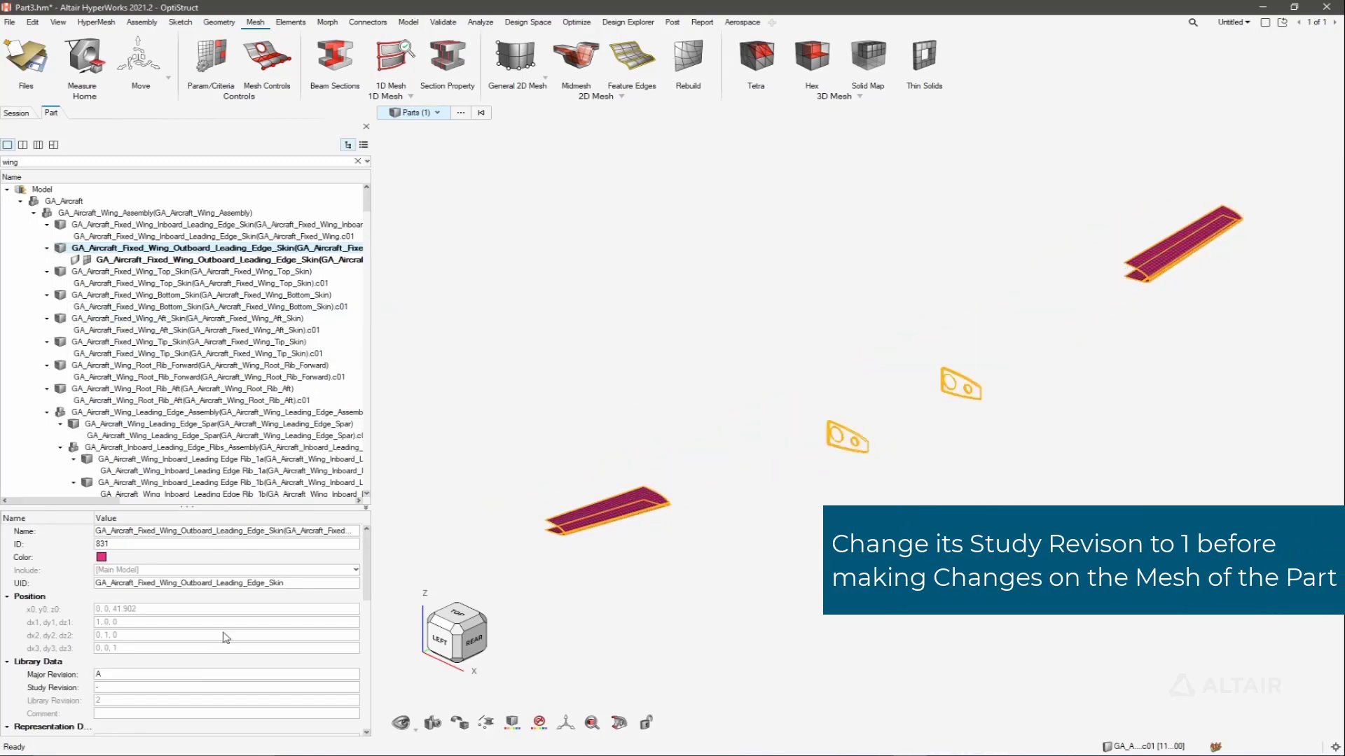
{"action": "left_click", "coordinate": [109, 687]}
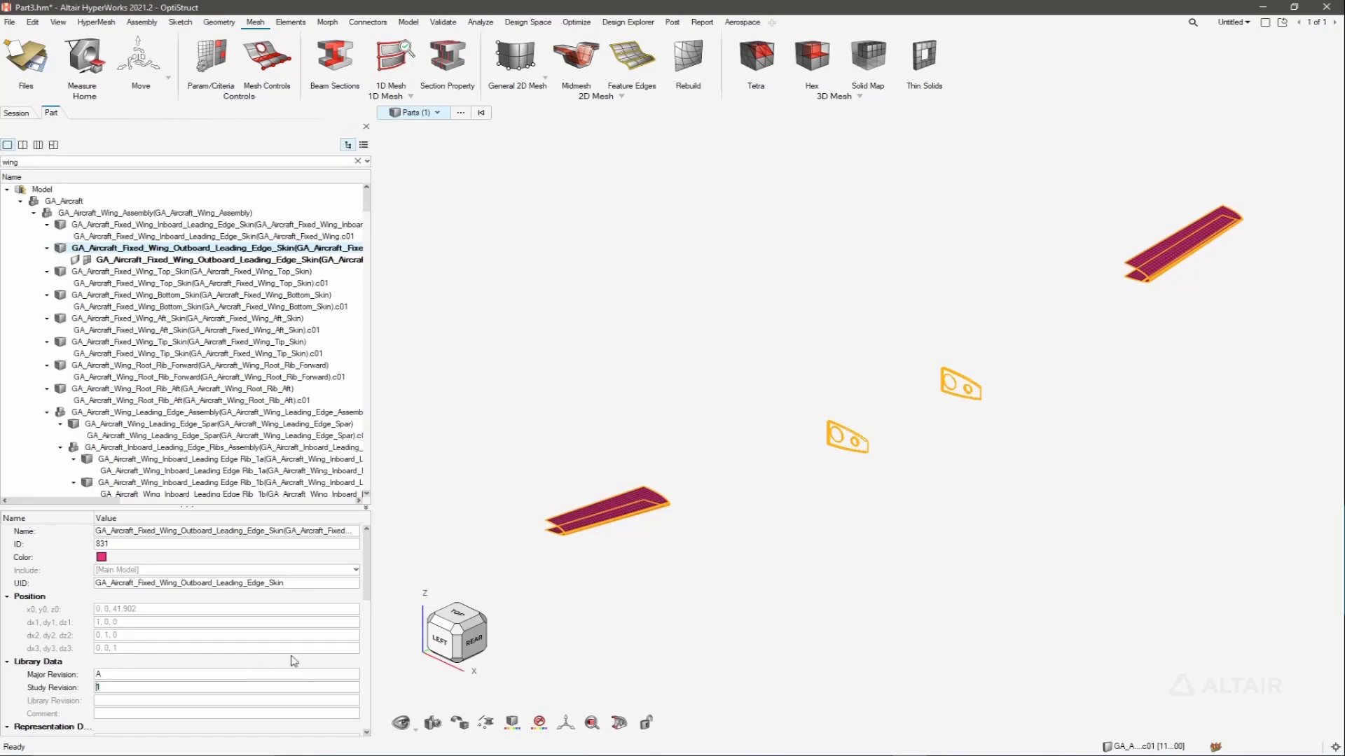
Rebuild all elements of the two isolated outboard leading edge skins with a finer mesh.
{"action": "left_click", "coordinate": [693, 55]}
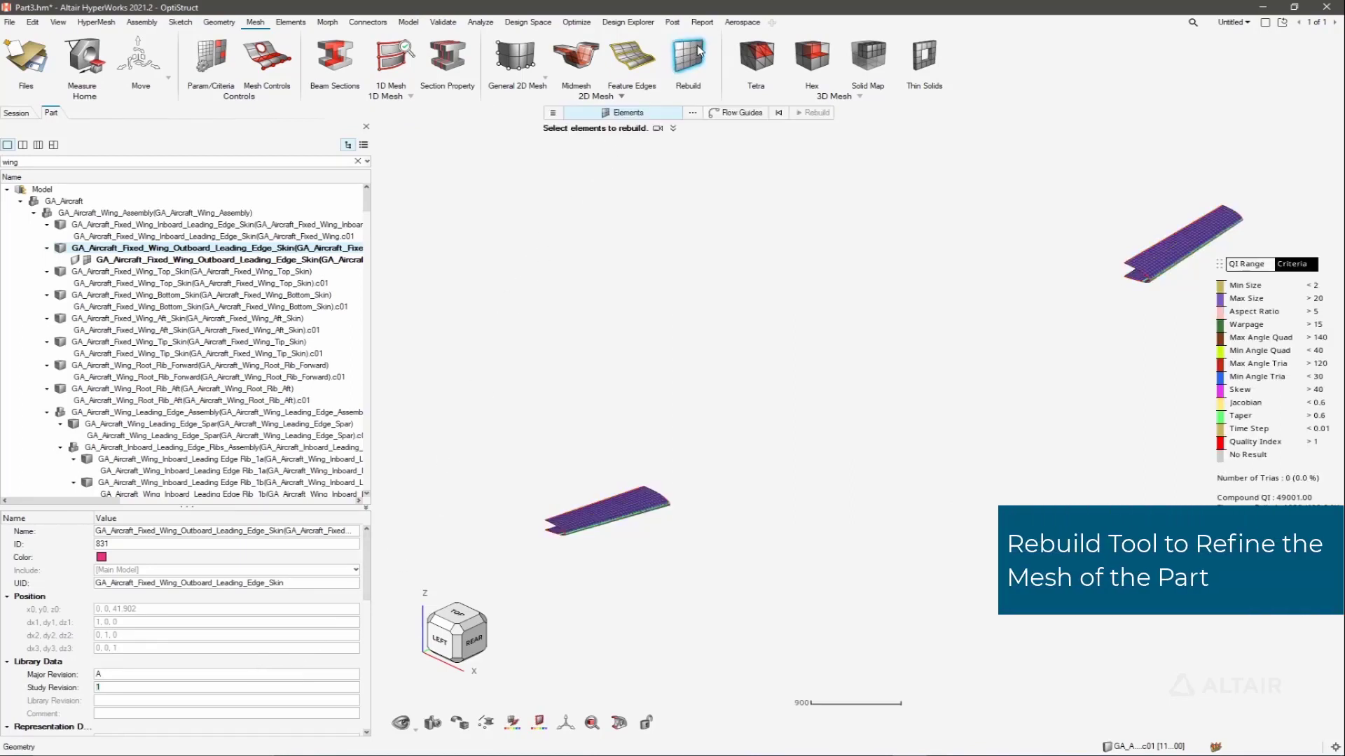
{"action": "left_click_drag", "start_coordinate": [1274, 174], "coordinate": [523, 567]}
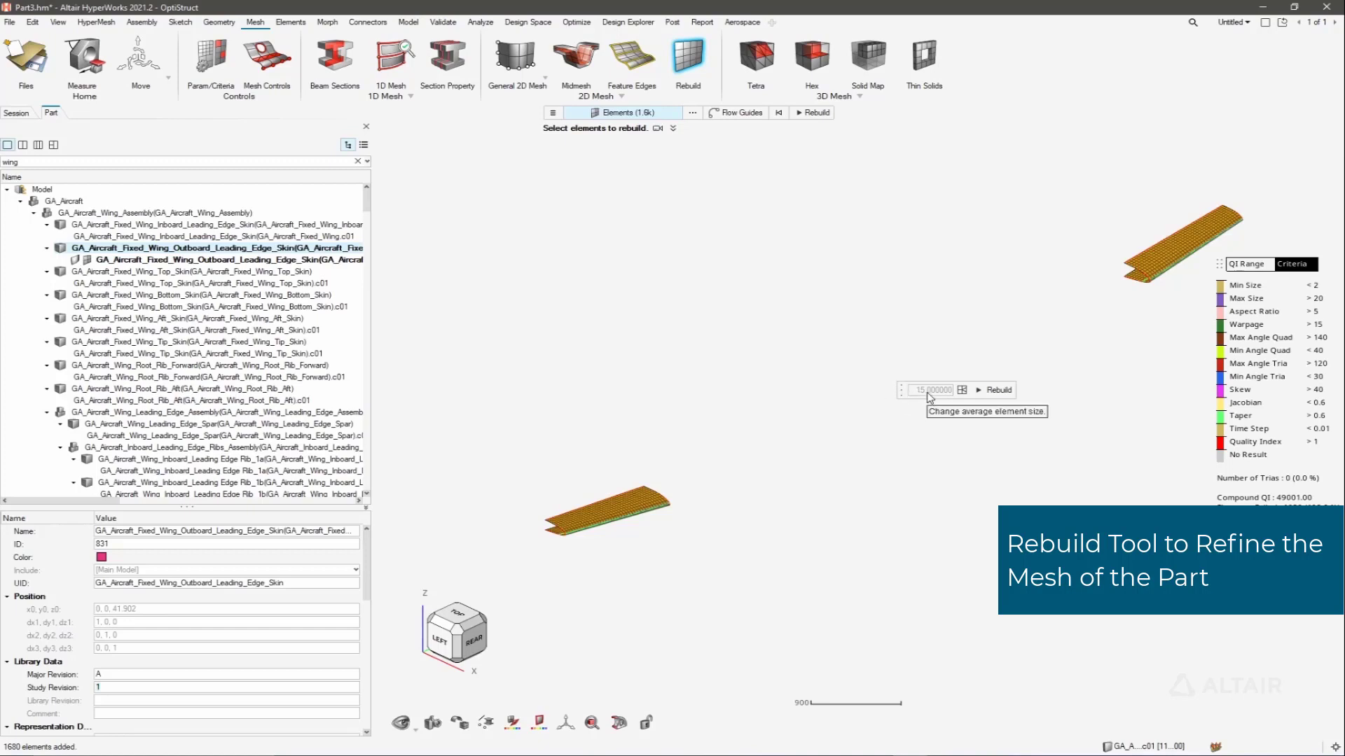
{"action": "left_click", "coordinate": [1006, 395]}
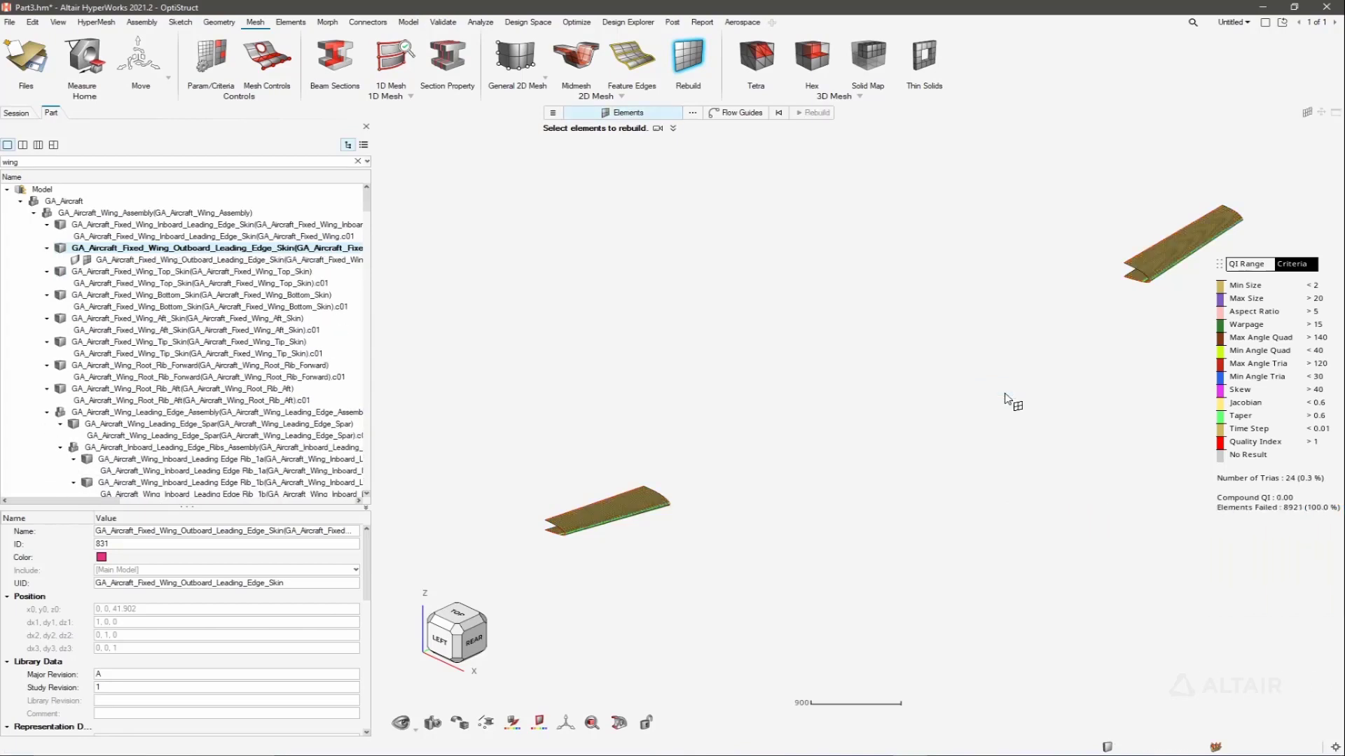
{"action": "scroll", "coordinate": [590, 522], "scroll_direction": "up", "scroll_amount": 5}
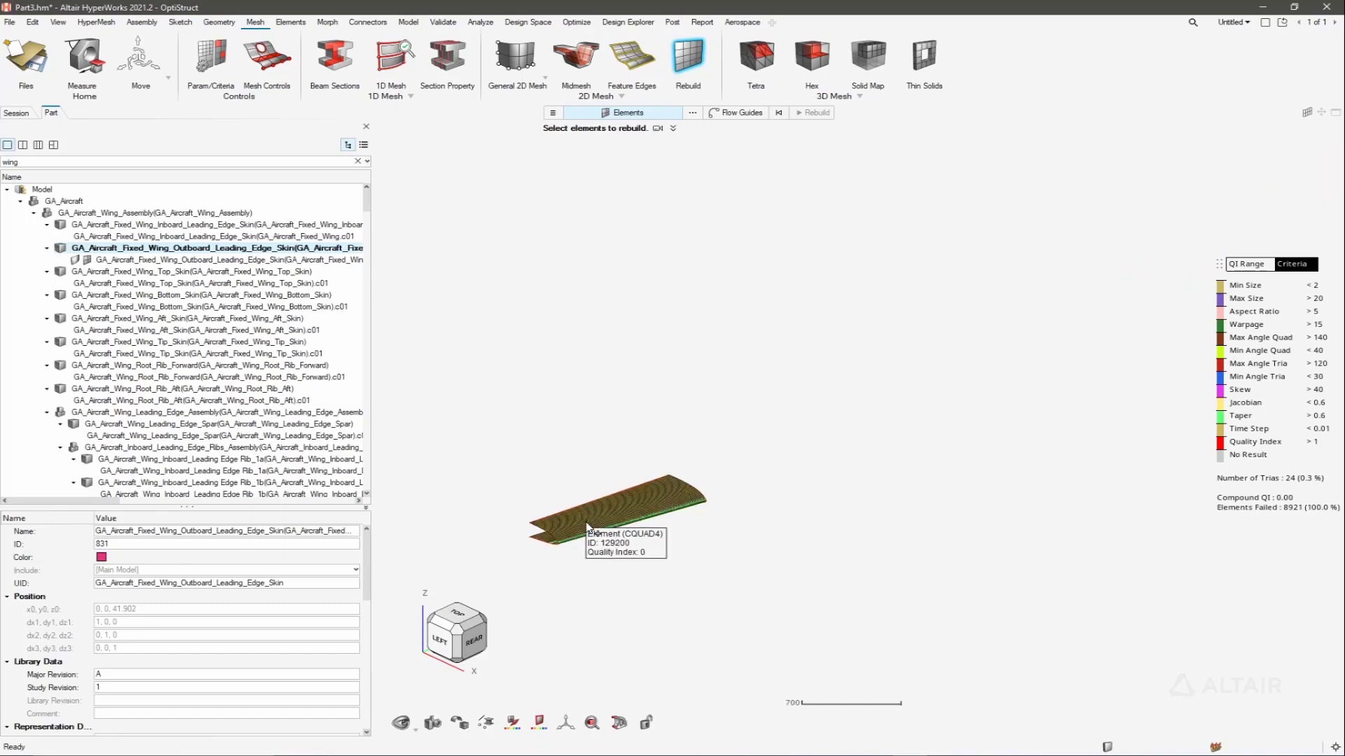
{"action": "scroll", "coordinate": [753, 564], "scroll_direction": "up", "scroll_amount": 3}
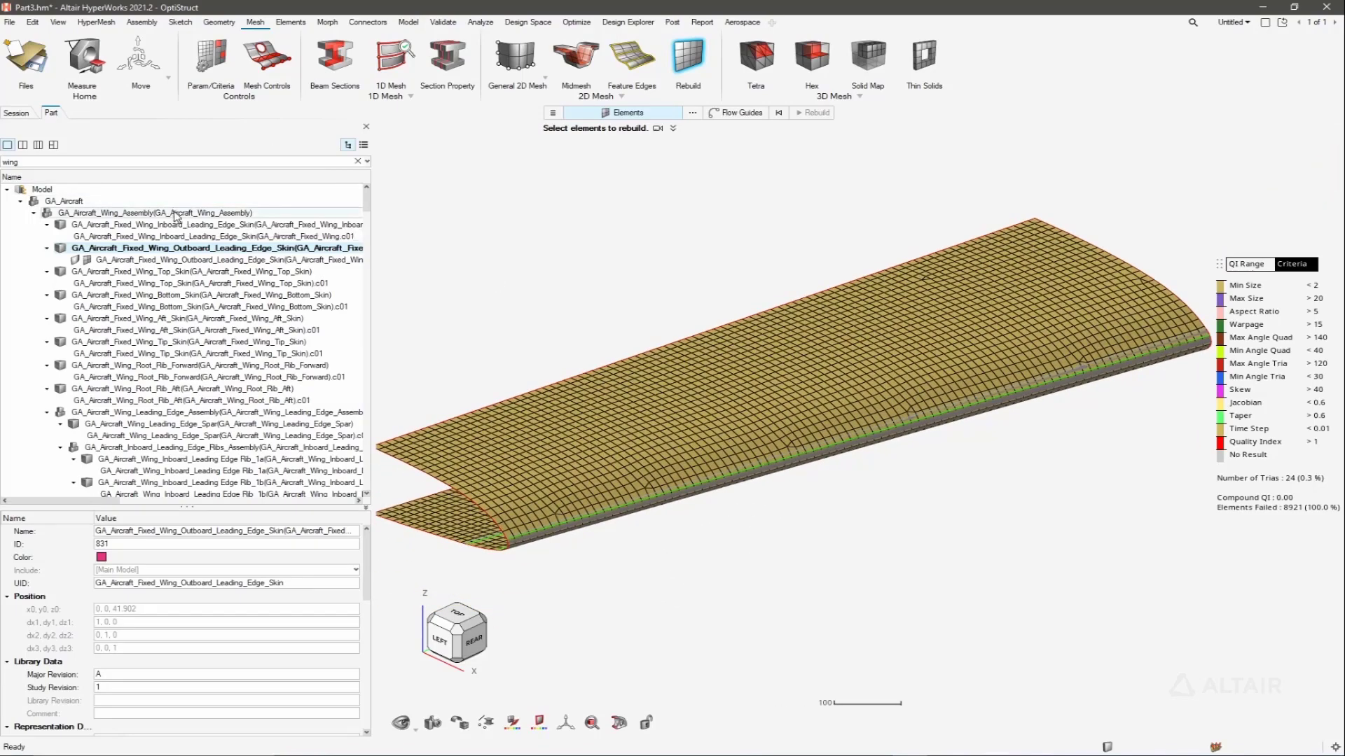
Show the whole wing assembly from the top, leave the Rebuild tool and compare the outboard leading edge skin's mesh with its neighbours.
{"action": "right_click", "coordinate": [174, 214]}
{"action": "left_click", "coordinate": [213, 369]}
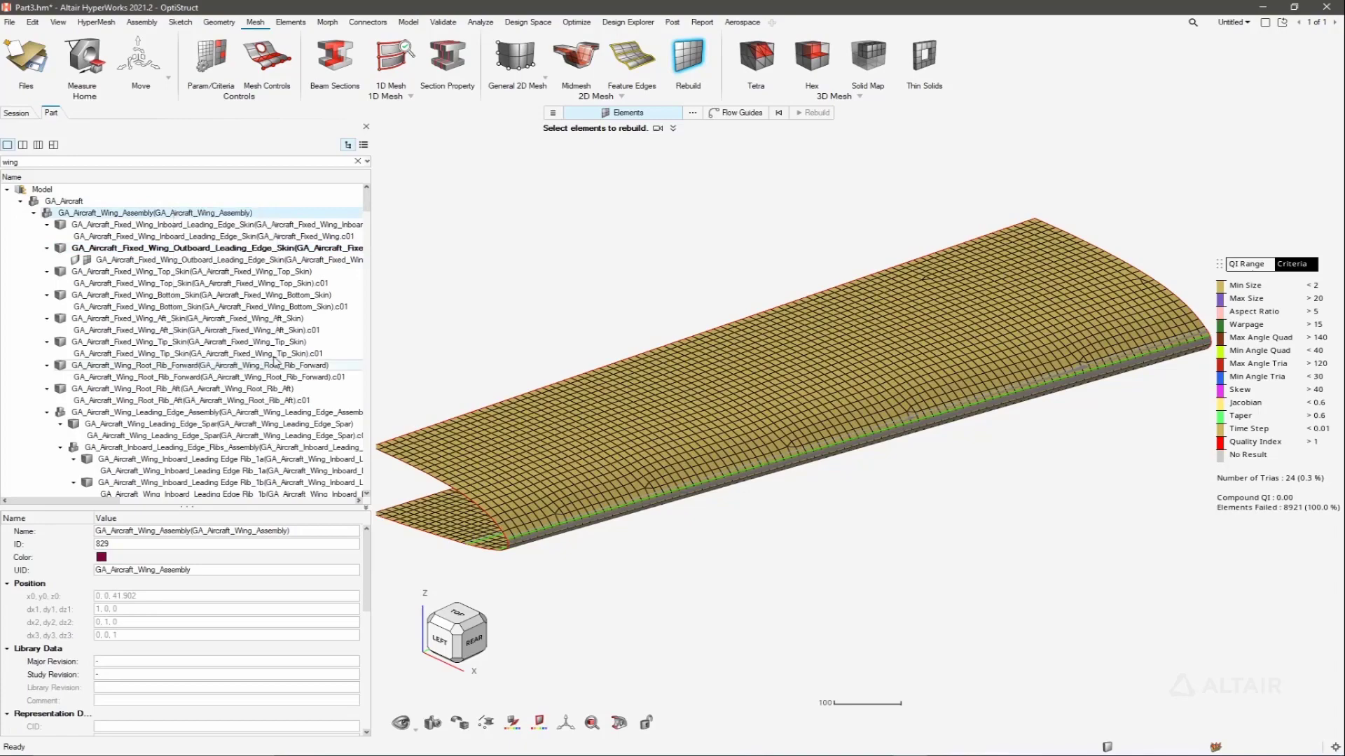
{"action": "left_click", "coordinate": [461, 621]}
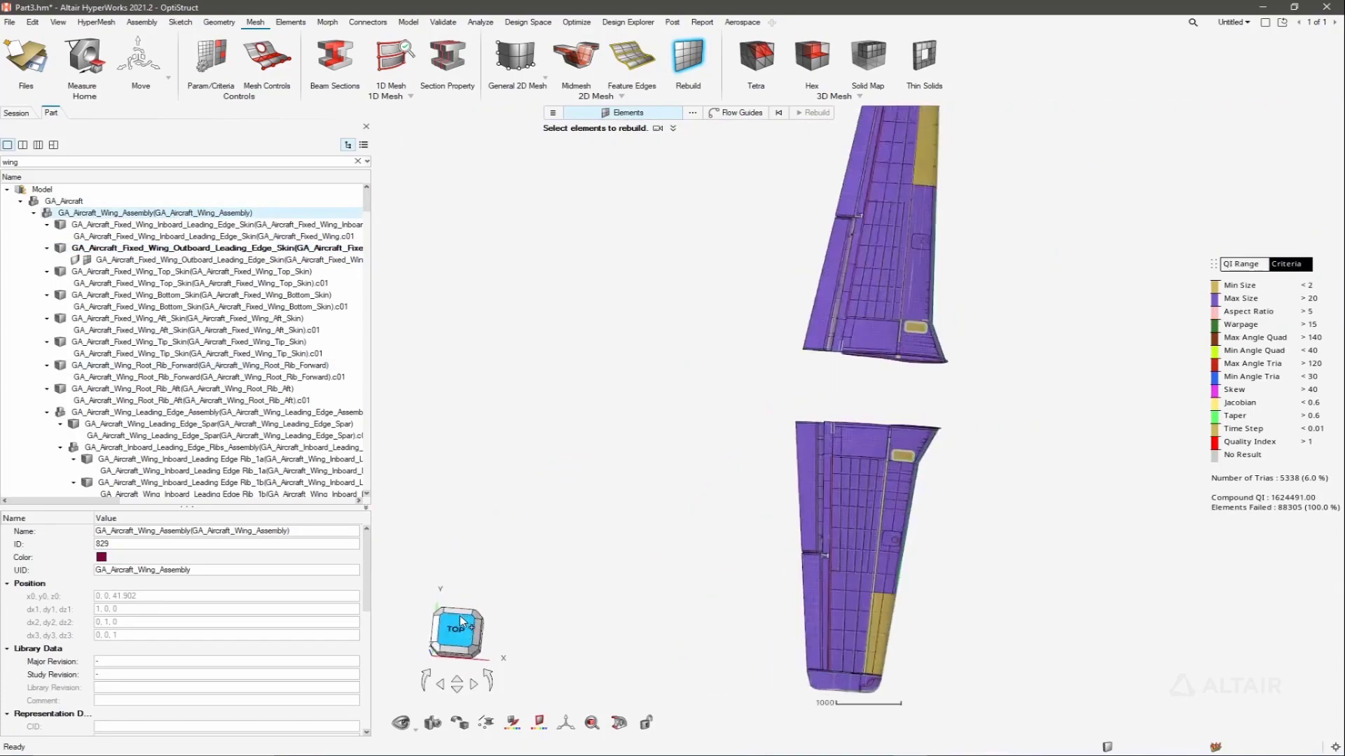
{"action": "left_click", "coordinate": [427, 680]}
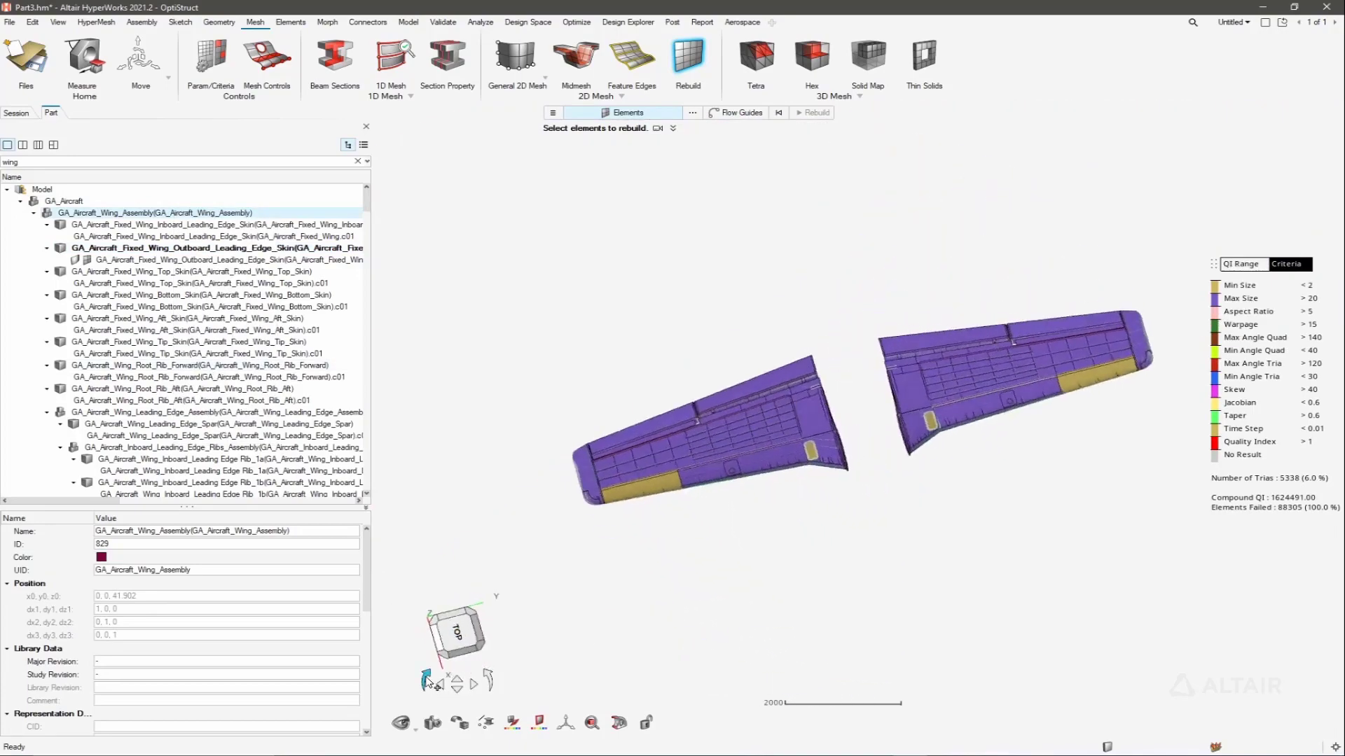
{"action": "key", "text": "Escape"}
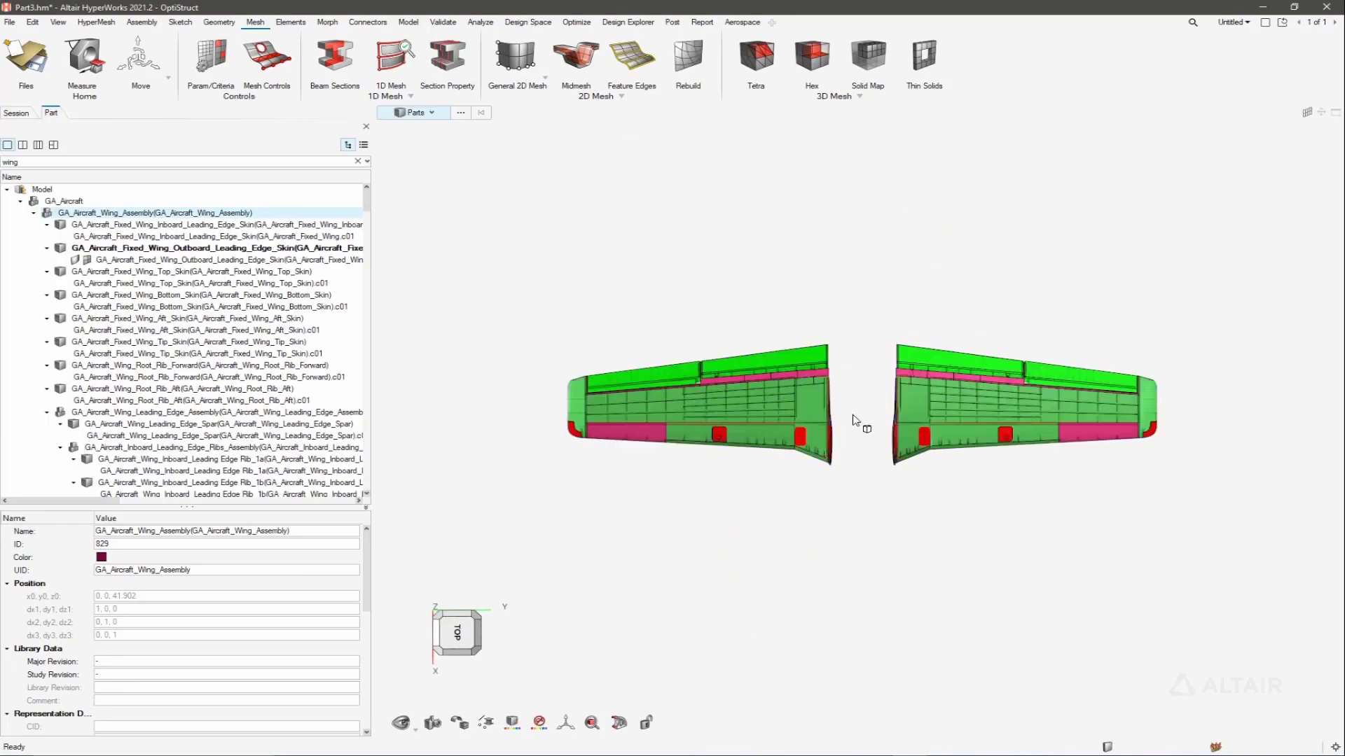
{"action": "scroll", "coordinate": [855, 423], "scroll_direction": "up", "scroll_amount": 5}
{"action": "right_click_drag", "start_coordinate": [613, 401], "coordinate": [1221, 367]}
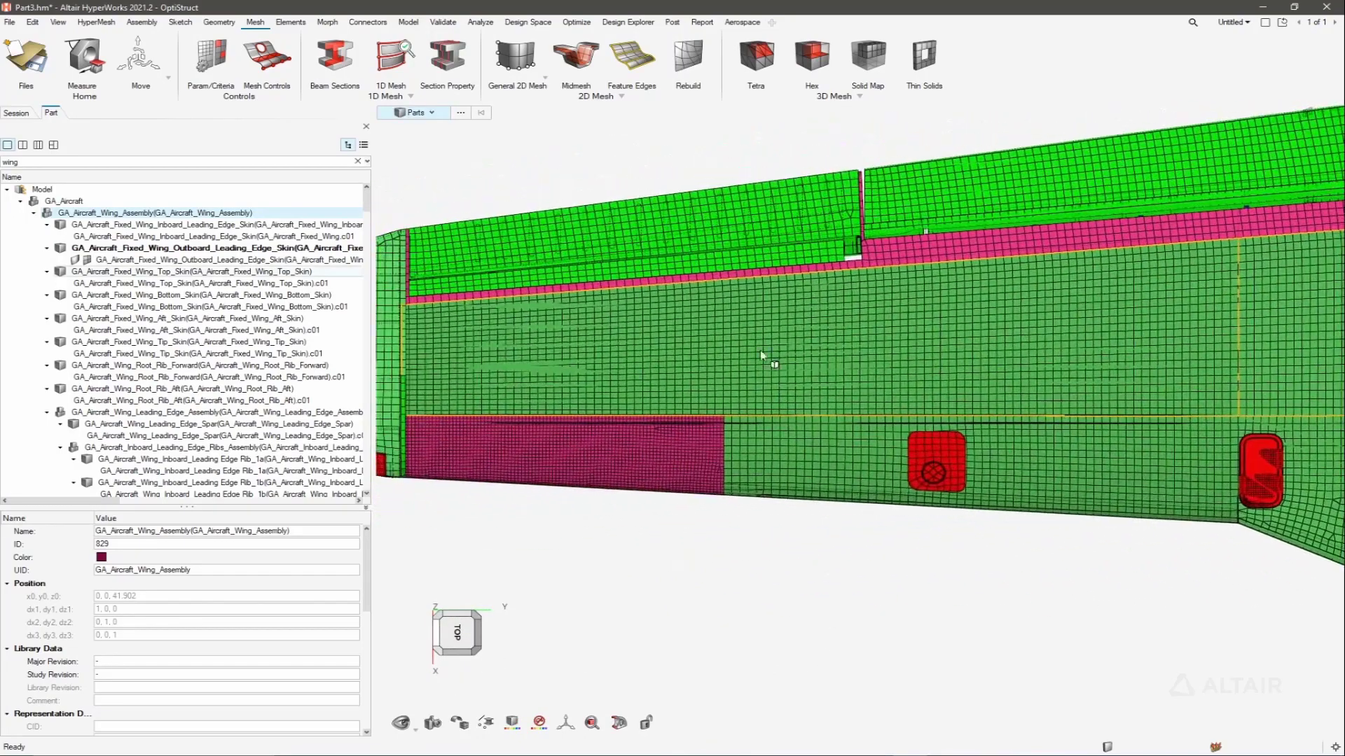
{"action": "right_click_drag", "start_coordinate": [561, 315], "coordinate": [732, 327]}
{"action": "scroll", "coordinate": [728, 364], "scroll_direction": "up", "scroll_amount": 2}
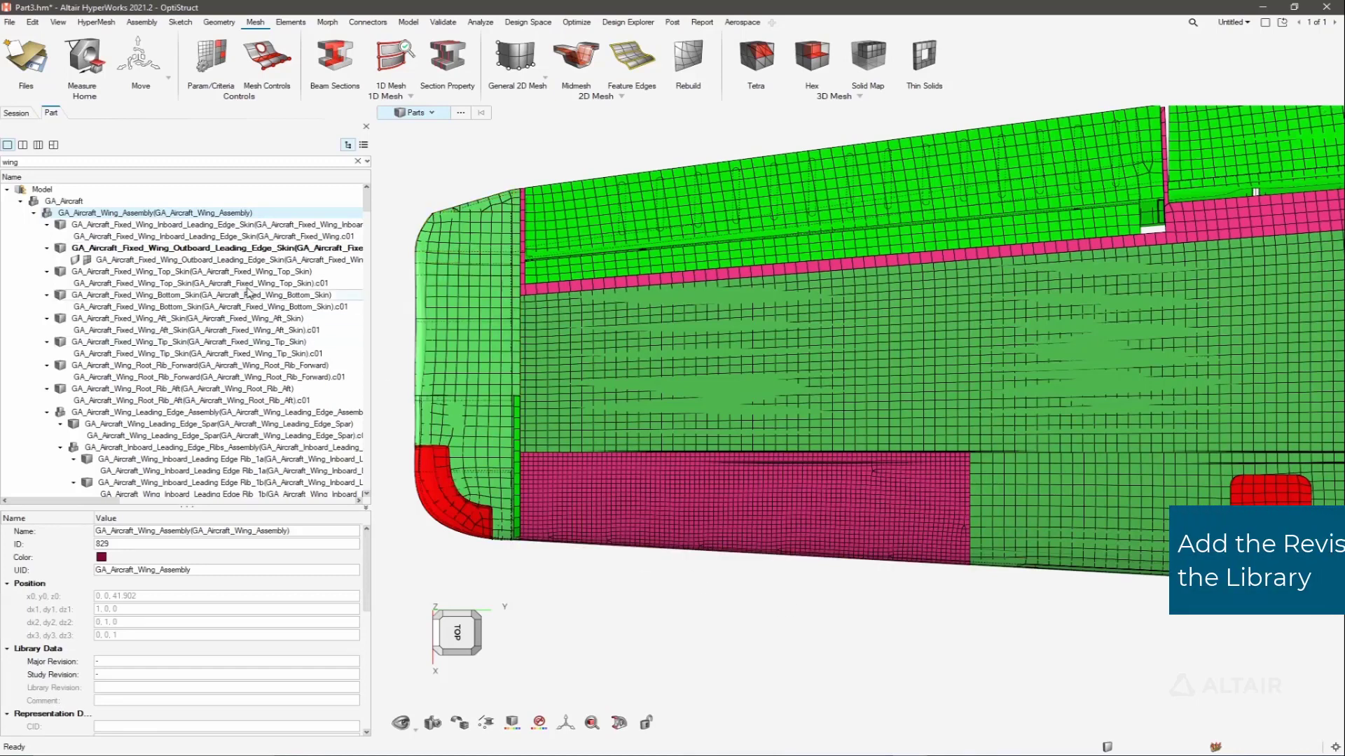
Add the Alternate representation of the revised outboard leading edge skin to the library.
{"action": "left_click", "coordinate": [197, 250]}
{"action": "right_click", "coordinate": [197, 251]}
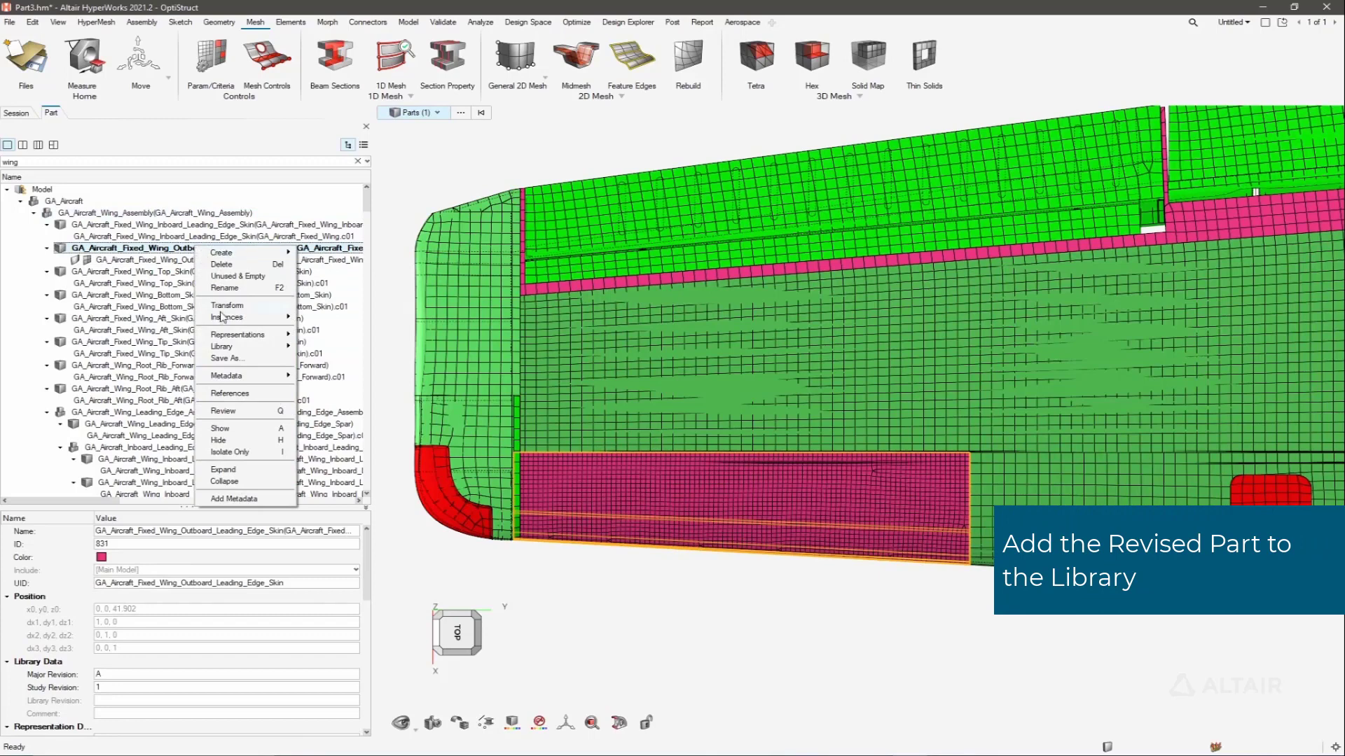
{"action": "mouse_move", "coordinate": [226, 337]}
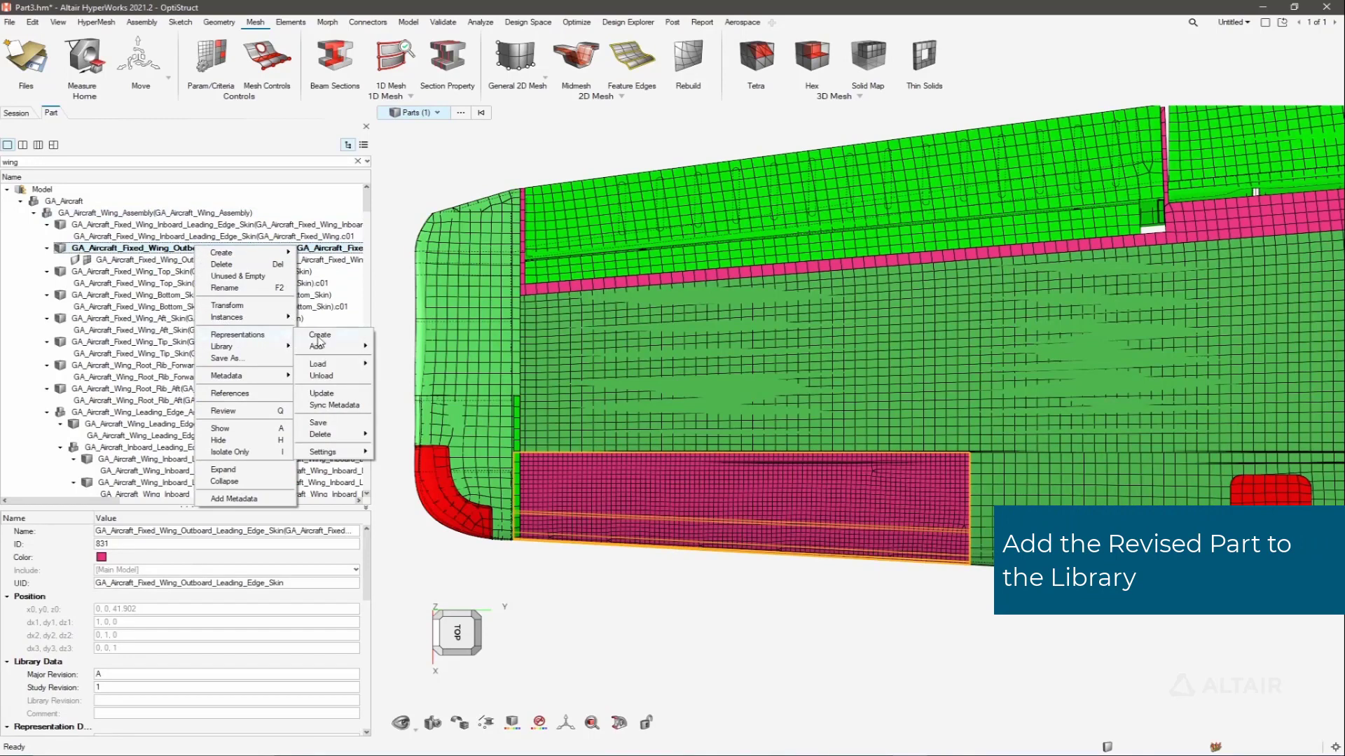
{"action": "mouse_move", "coordinate": [325, 351]}
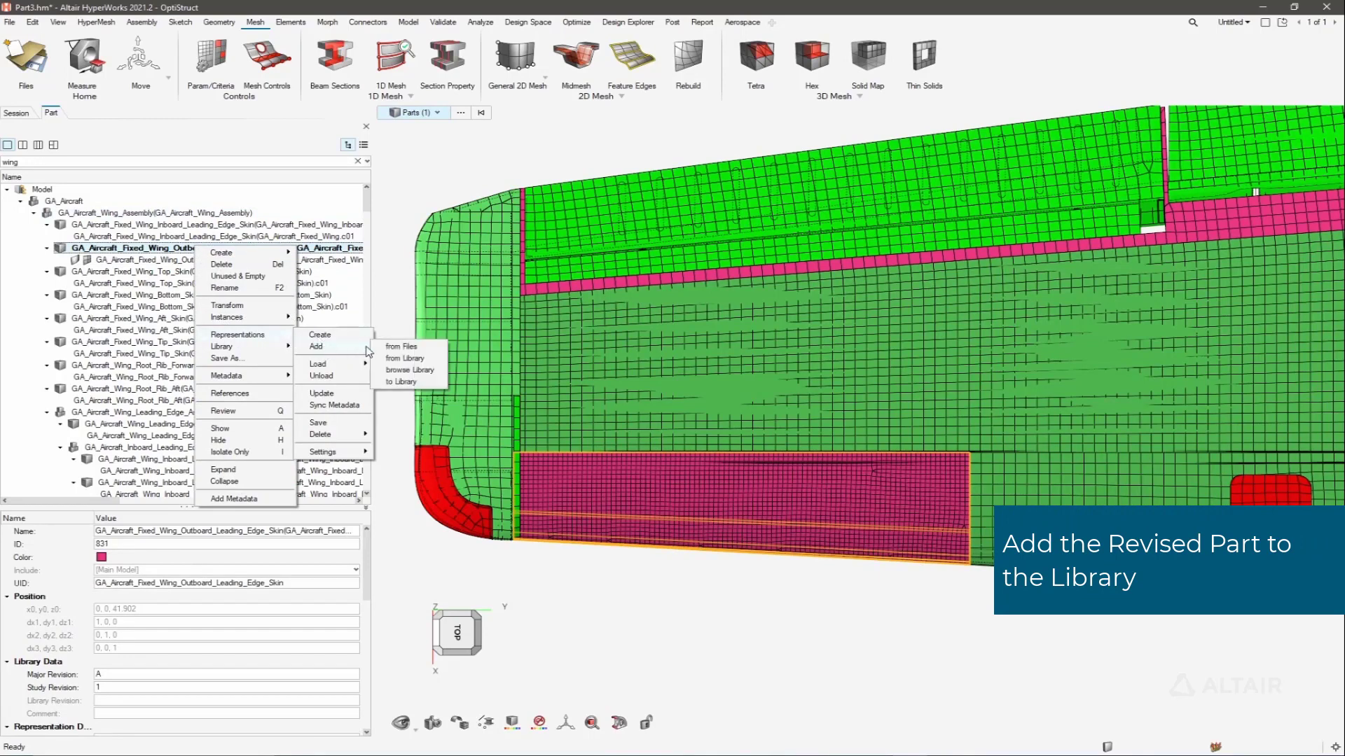
{"action": "left_click", "coordinate": [403, 382]}
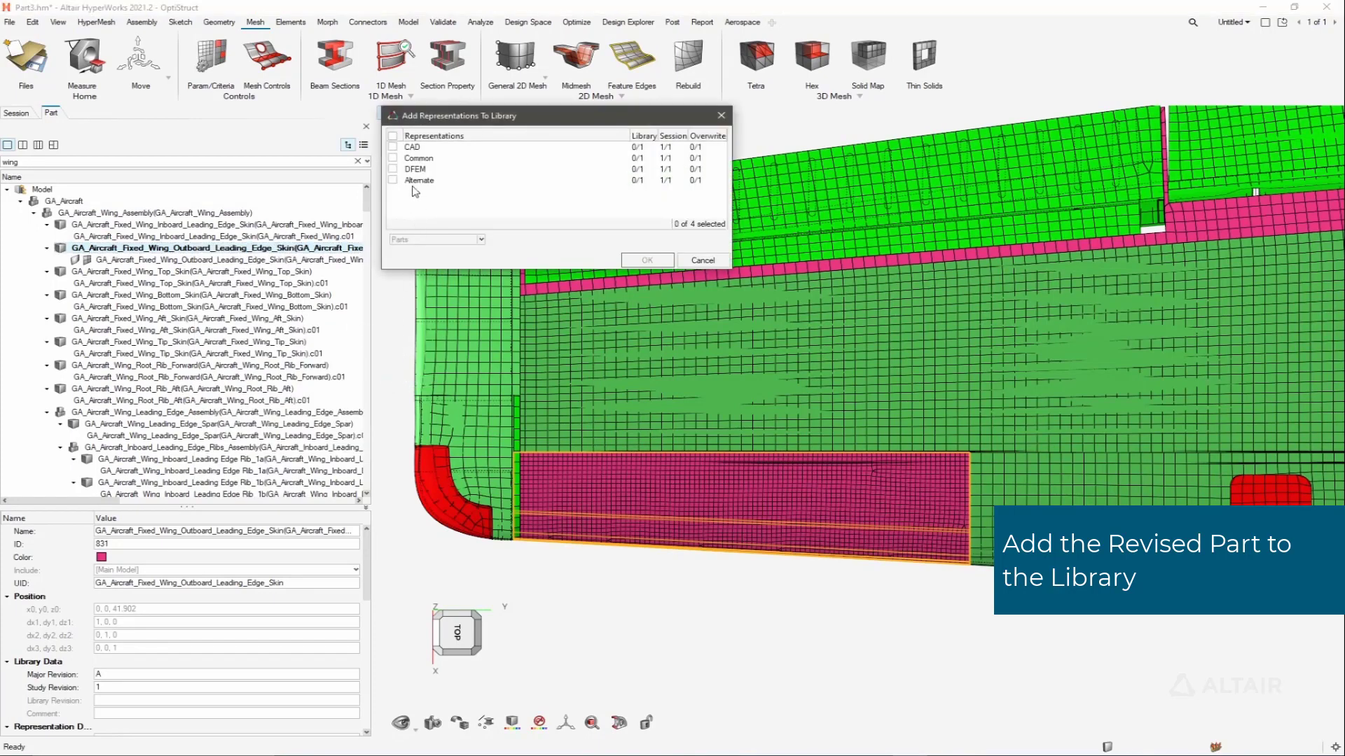
{"action": "left_click", "coordinate": [413, 182]}
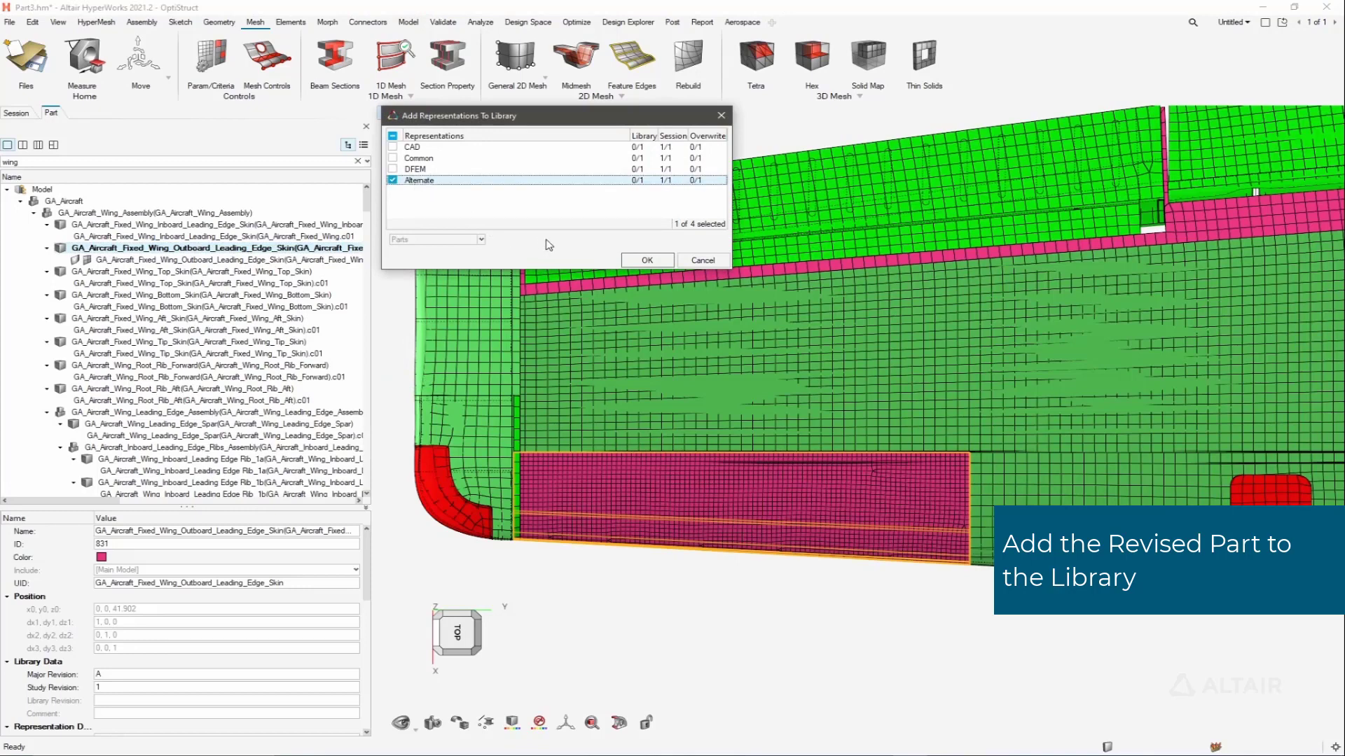
{"action": "left_click", "coordinate": [648, 261]}
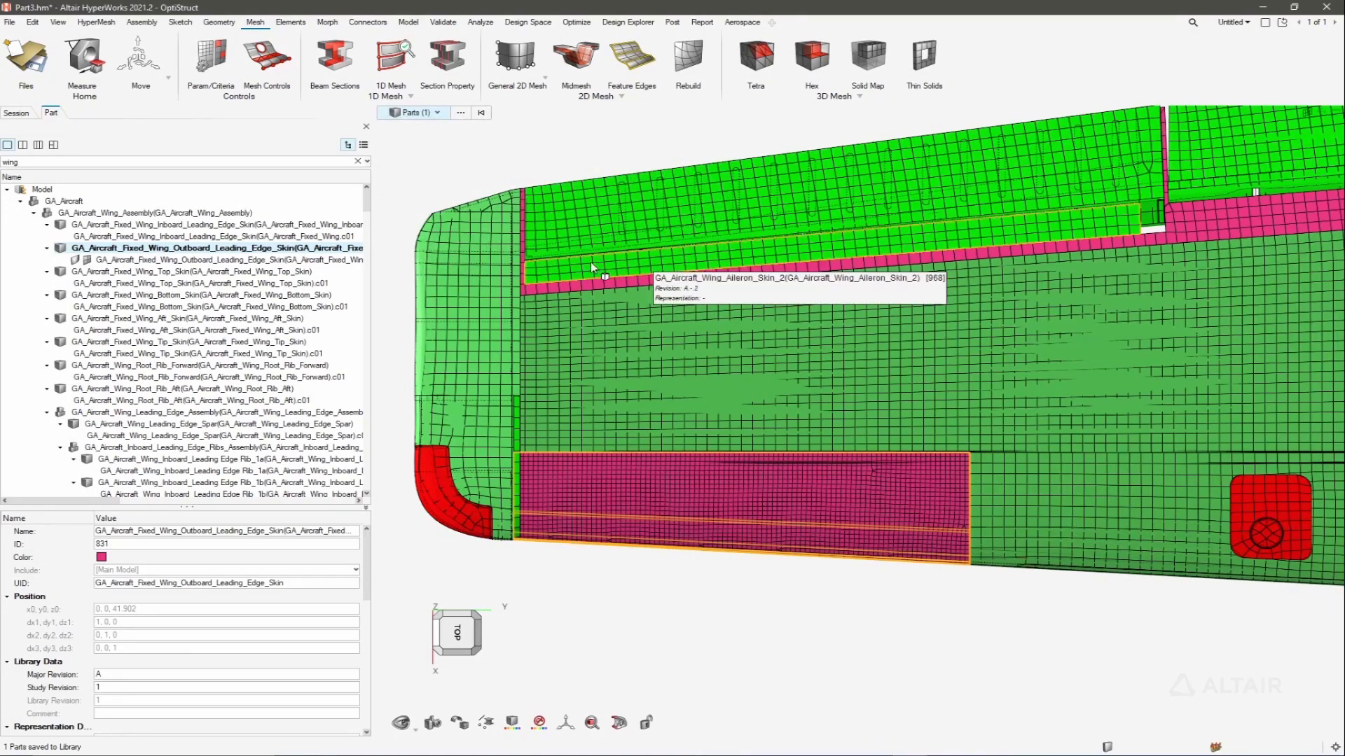
Examine the outboard leading edge skin's stored revisions under major revision A in the Library Viewer, widened to show all columns.
{"action": "right_click", "coordinate": [205, 252]}
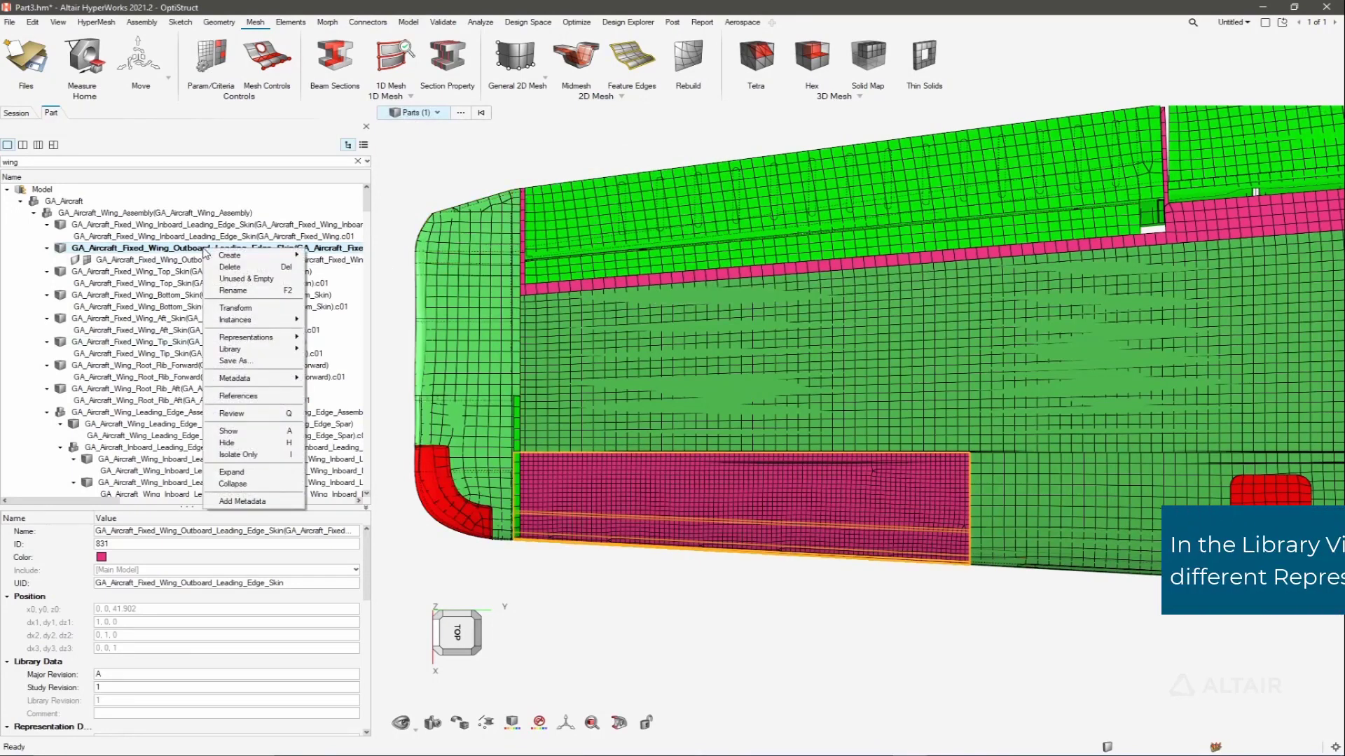
{"action": "mouse_move", "coordinate": [250, 352]}
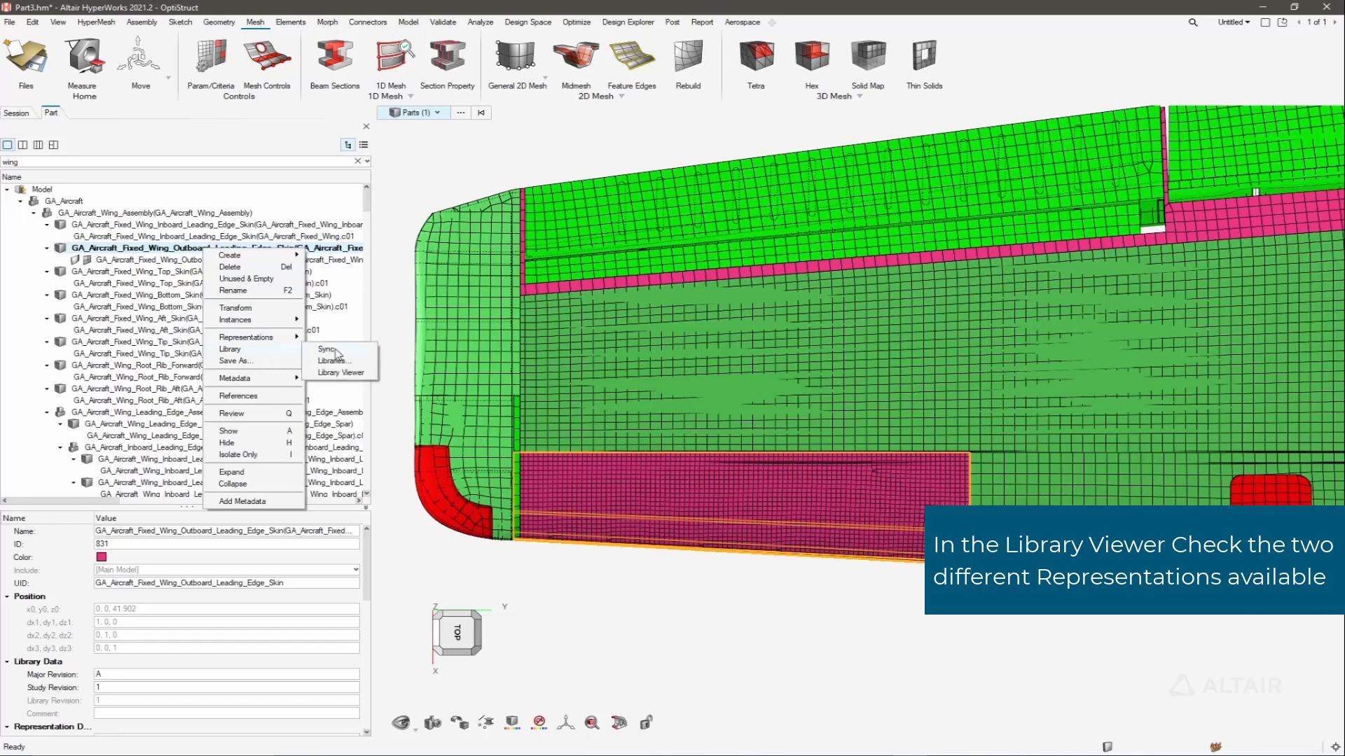
{"action": "left_click", "coordinate": [341, 374]}
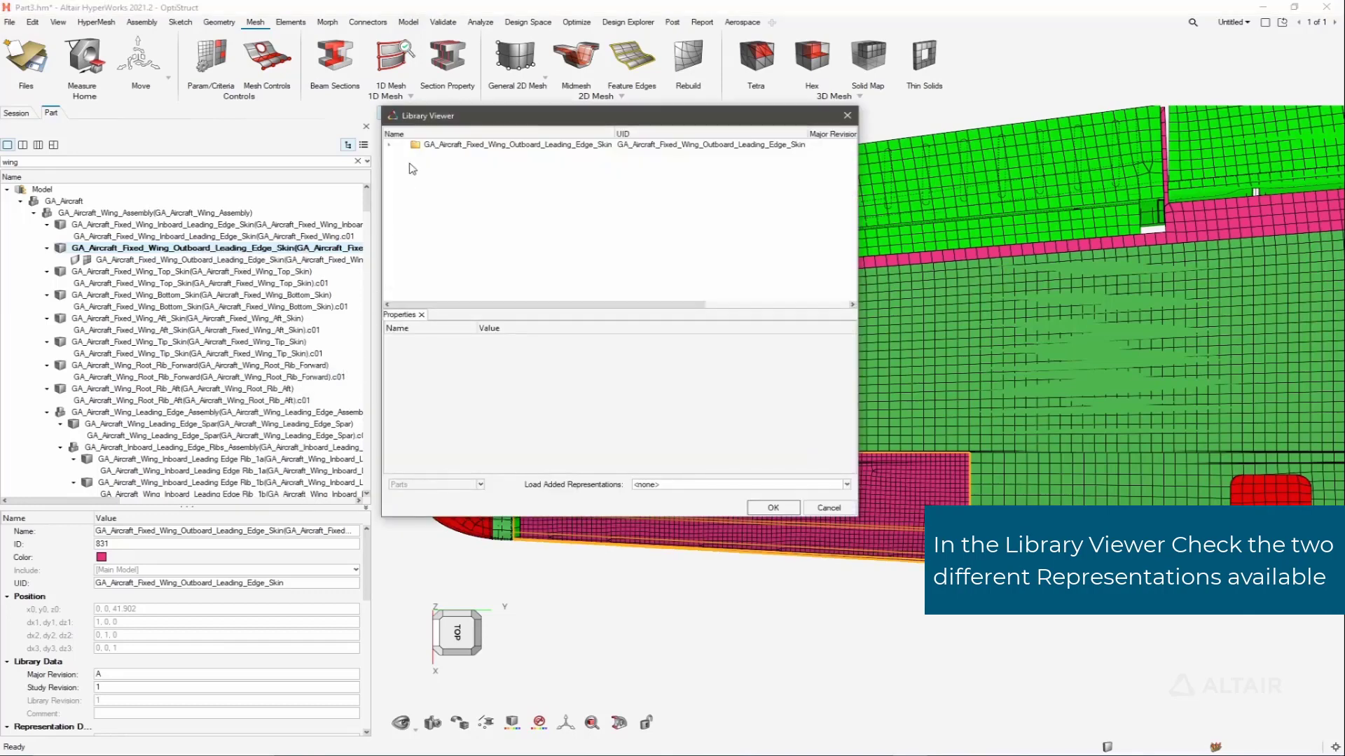
{"action": "left_click", "coordinate": [389, 145]}
{"action": "left_click", "coordinate": [403, 156]}
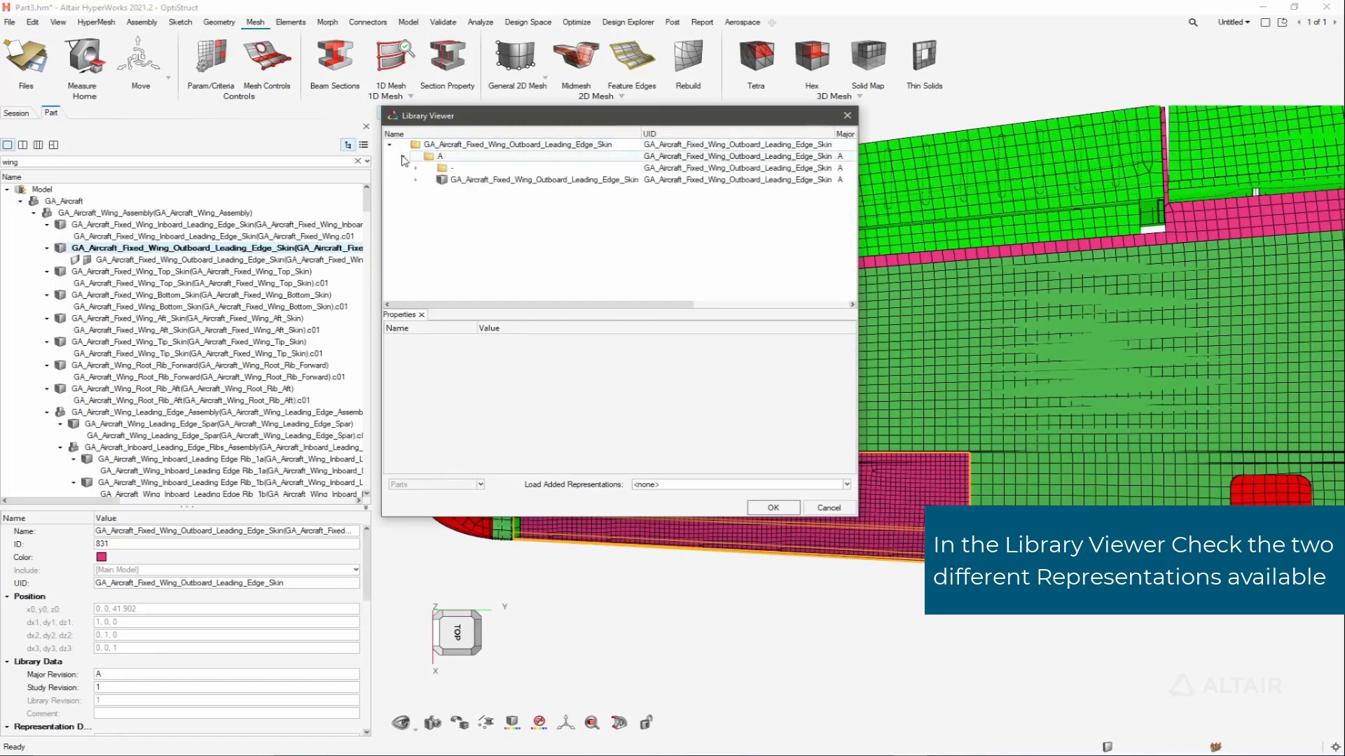
{"action": "left_click", "coordinate": [416, 168]}
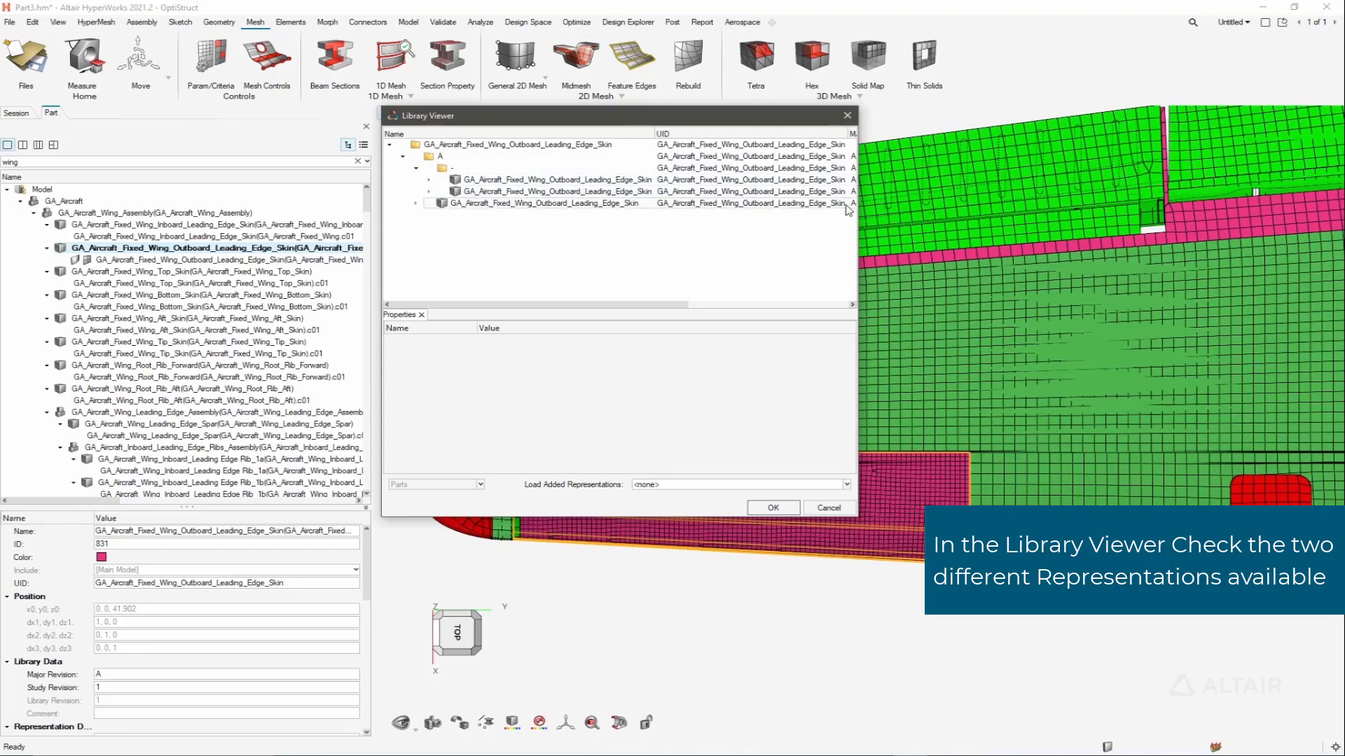
{"action": "left_click_drag", "start_coordinate": [858, 210], "coordinate": [1136, 212]}
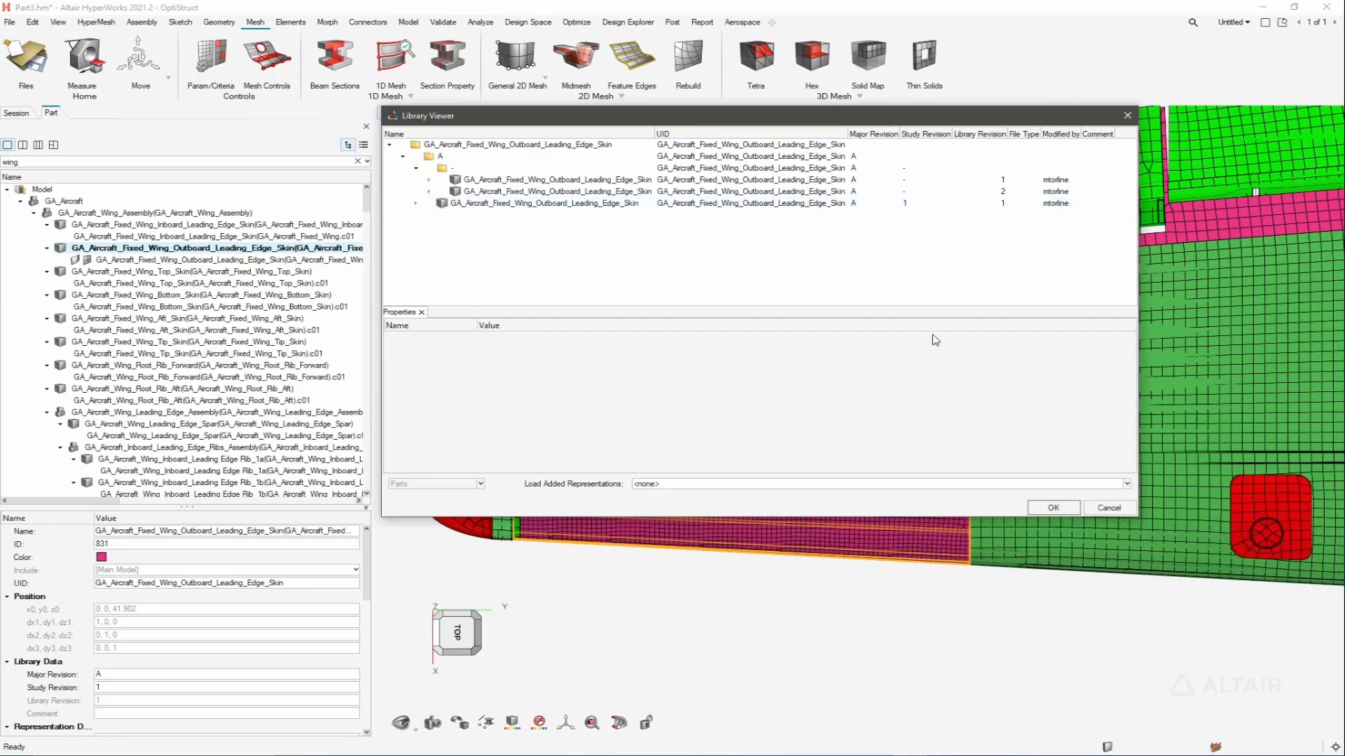
{"action": "left_click", "coordinate": [1052, 508]}
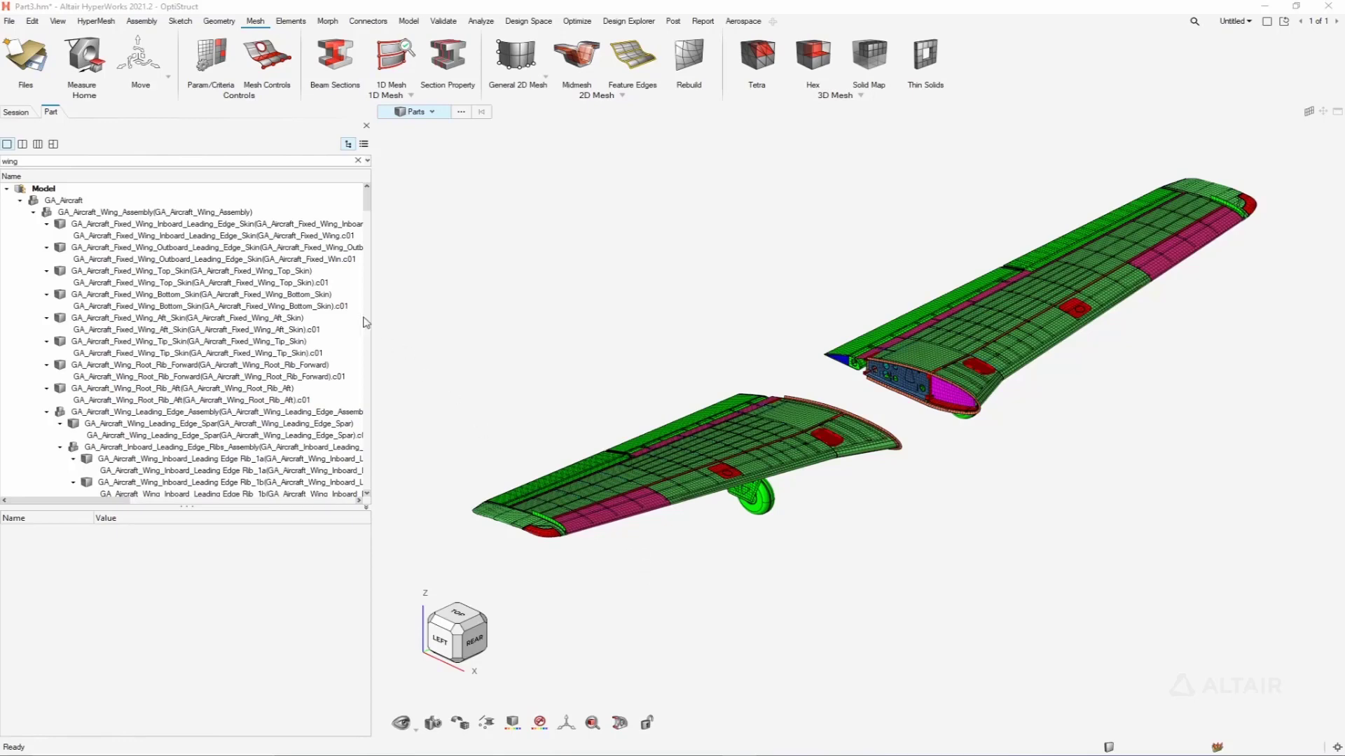
Filter the part list by floor_assembly.
{"action": "left_click", "coordinate": [98, 160]}
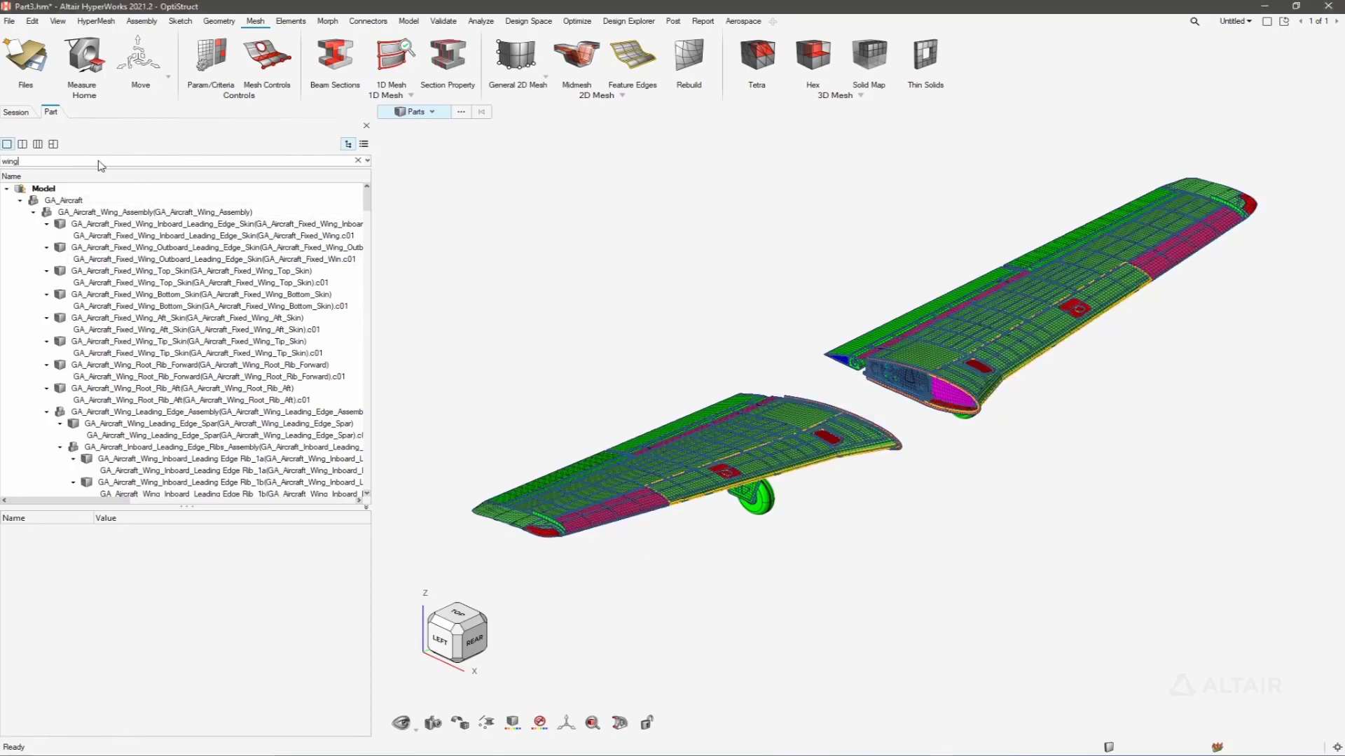
{"action": "type", "text": "floo"}
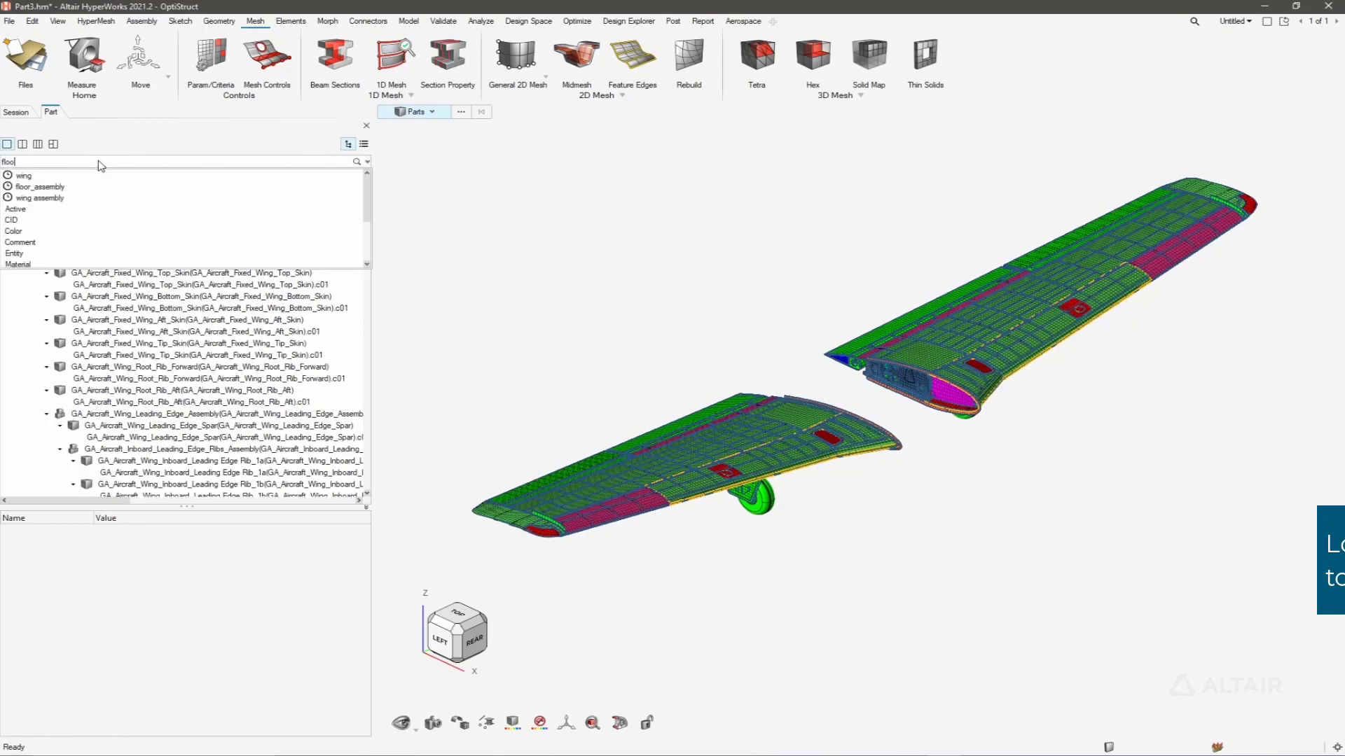
{"action": "type", "text": "r_assembly"}
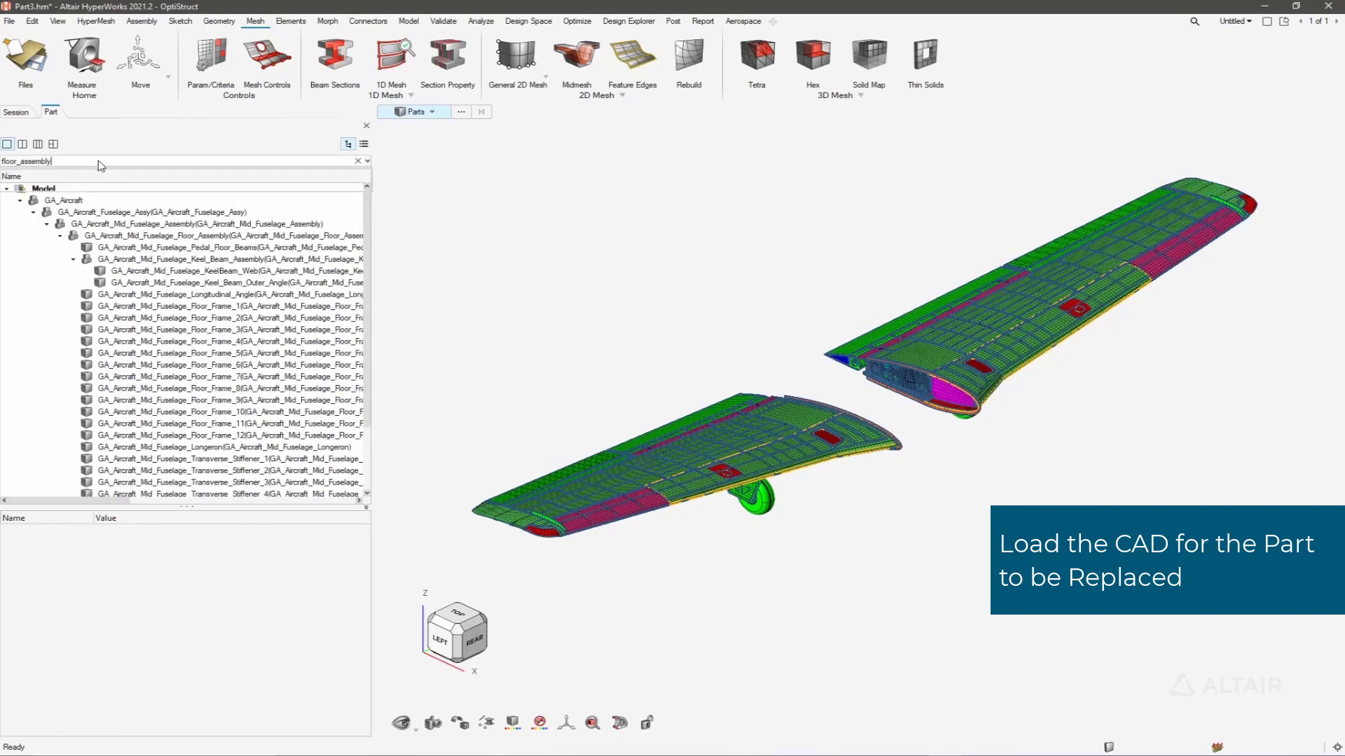
{"action": "key", "text": "Return"}
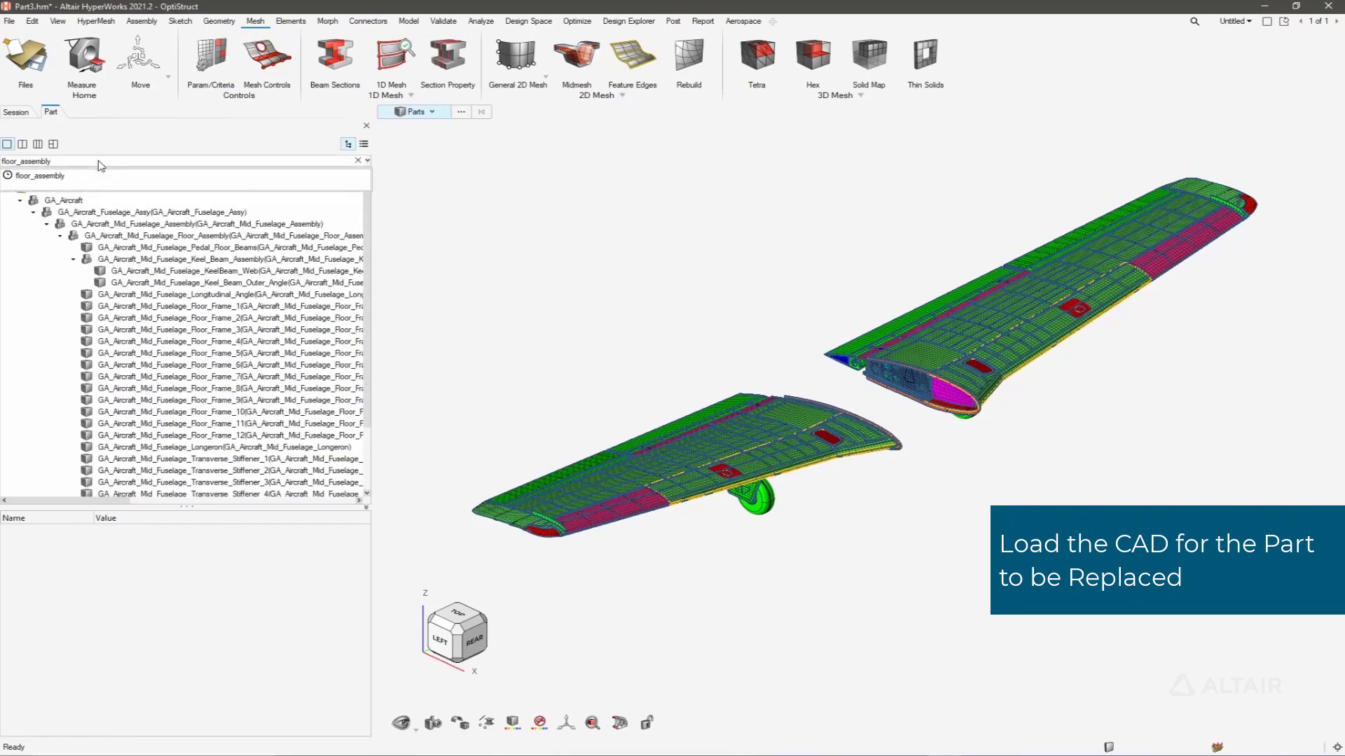
Load the CAD representation from the library for all parts of GA_Aircraft_Mid_Fuselage_Floor_Assembly.
{"action": "left_click", "coordinate": [173, 236]}
{"action": "right_click", "coordinate": [175, 238]}
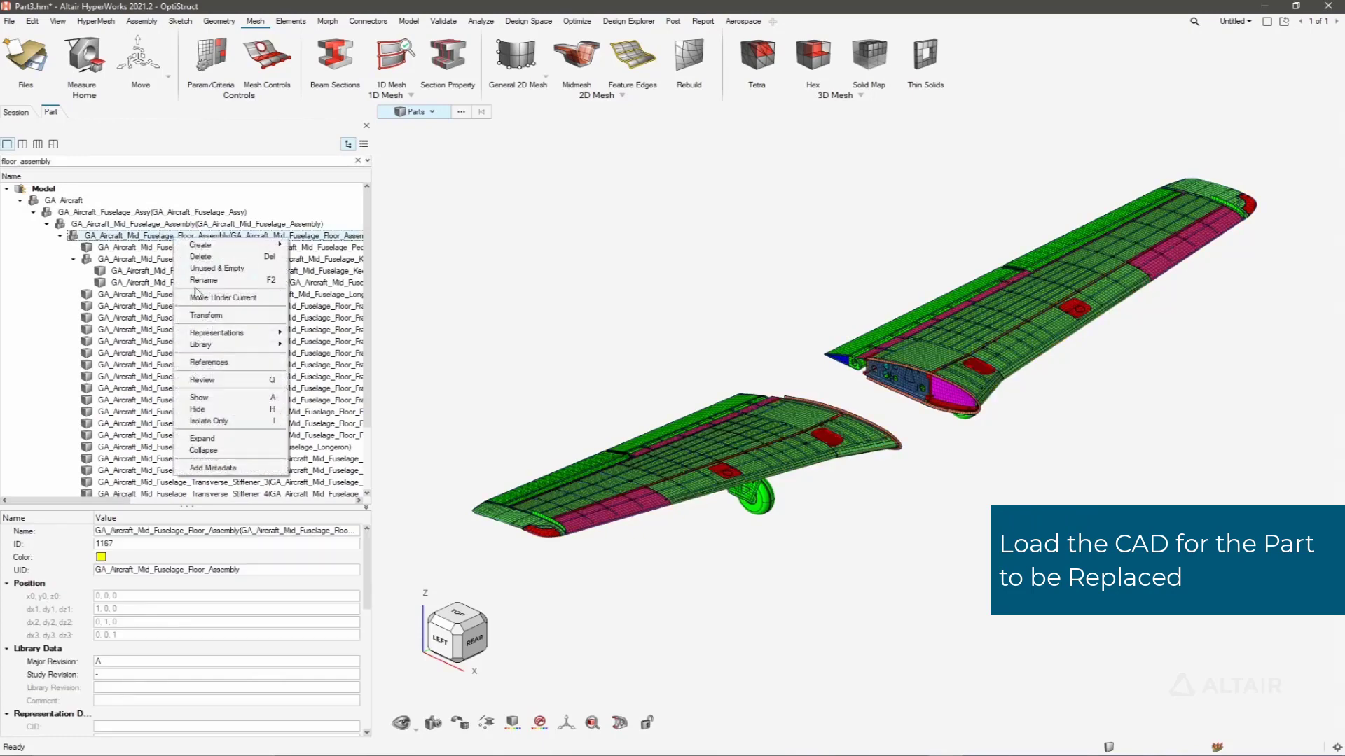
{"action": "mouse_move", "coordinate": [215, 343]}
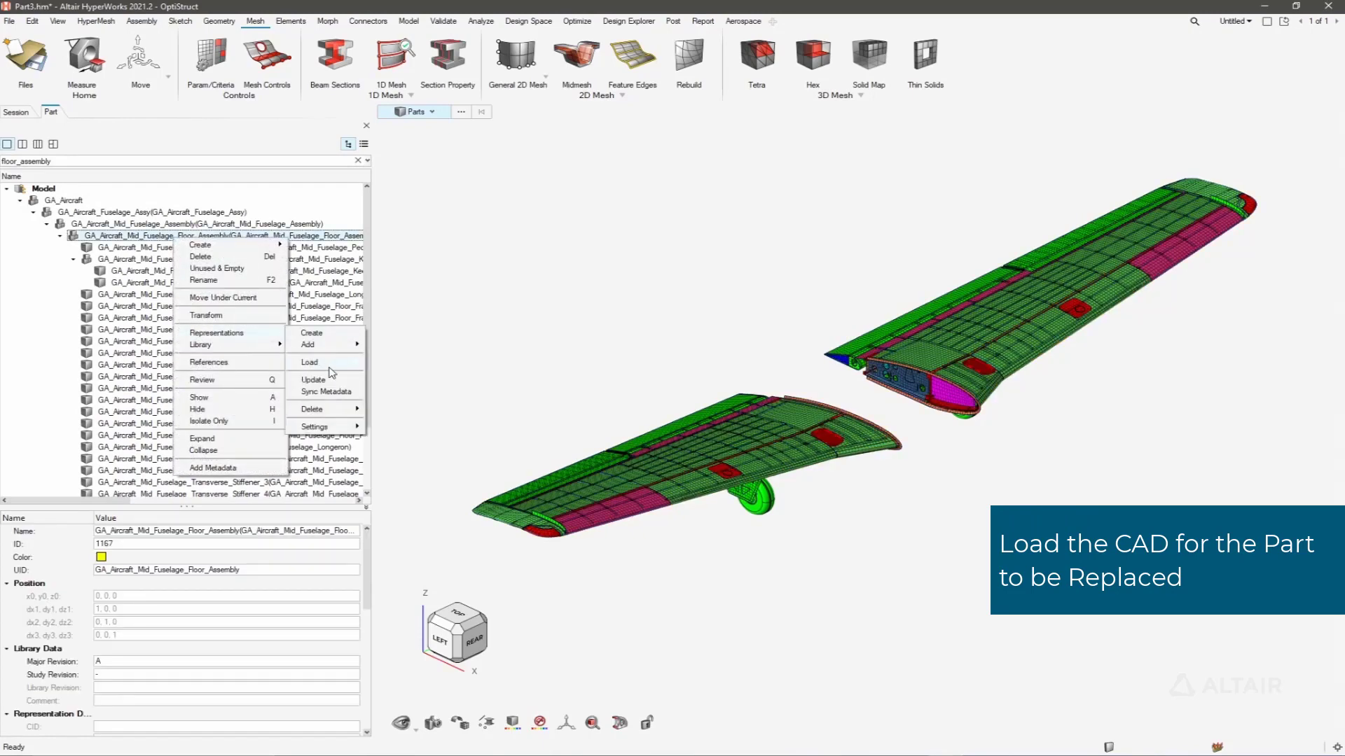
{"action": "mouse_move", "coordinate": [331, 366]}
{"action": "left_click", "coordinate": [399, 375]}
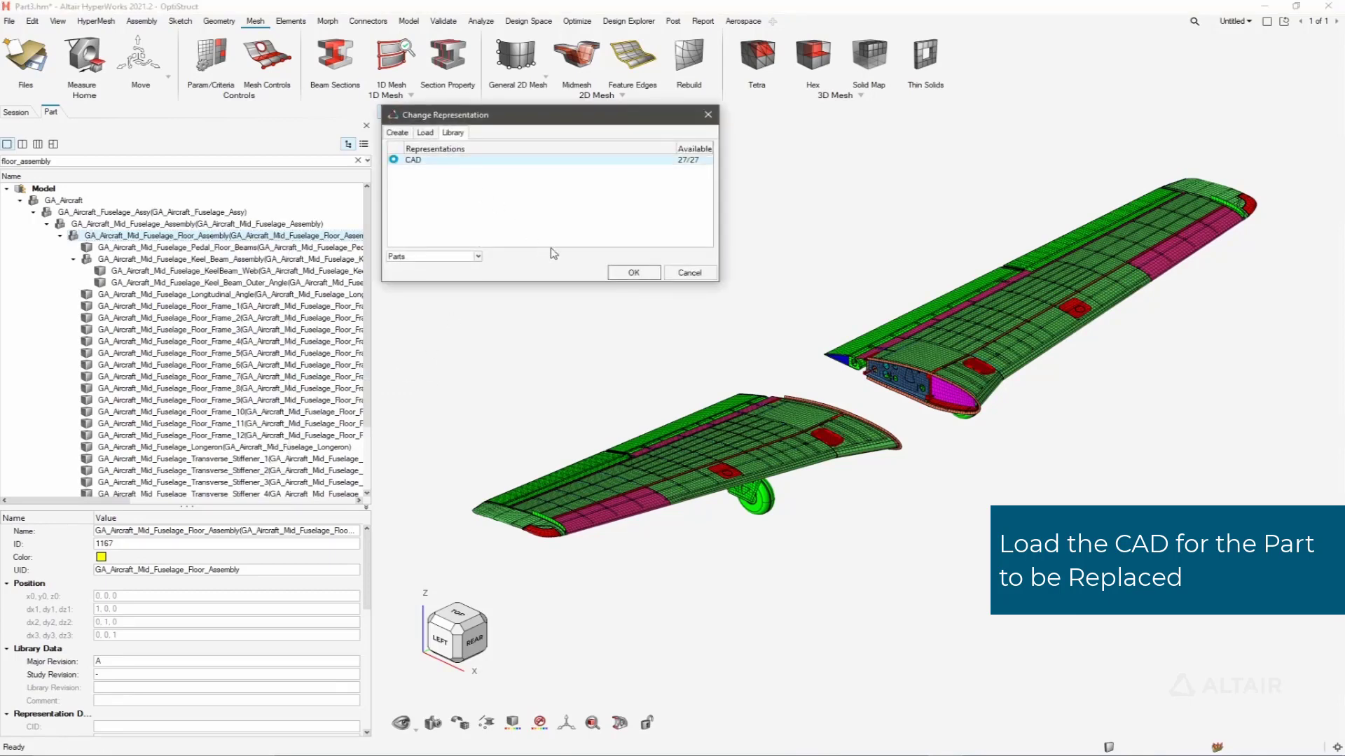
{"action": "left_click", "coordinate": [632, 273]}
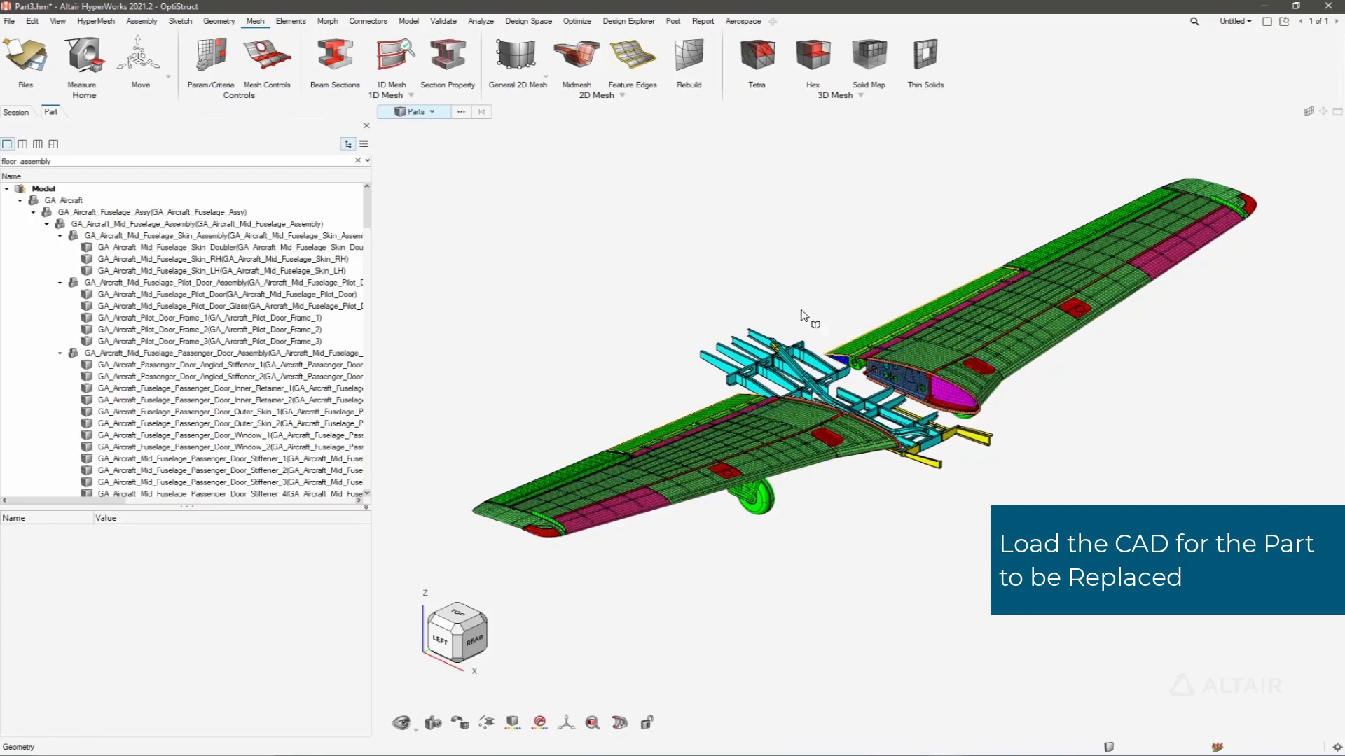
Isolate the part GA_Aircraft_Mid_Fuselage_T-Shape_Floor_Frame_4 in the floor assembly.
{"action": "scroll", "coordinate": [770, 336], "scroll_direction": "up", "scroll_amount": 5}
{"action": "scroll", "coordinate": [771, 337], "scroll_direction": "up", "scroll_amount": 1}
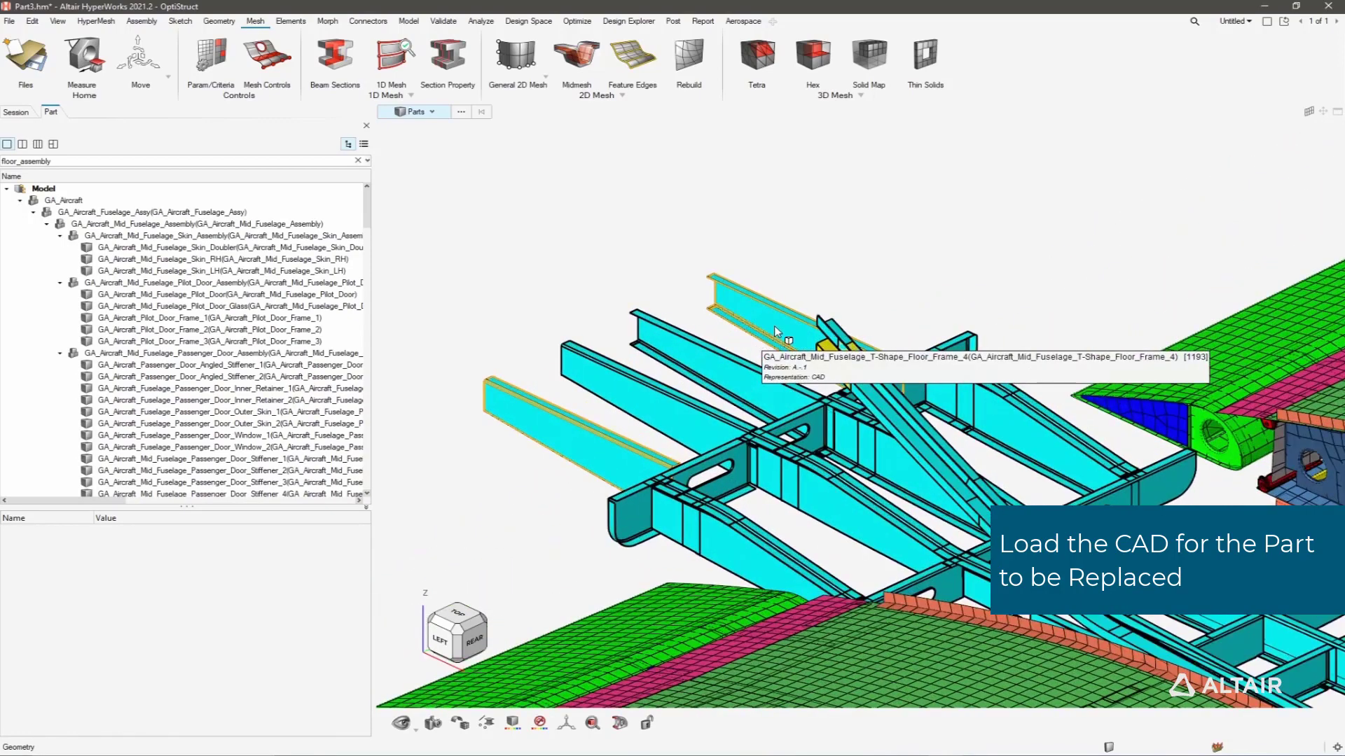
{"action": "left_click", "coordinate": [775, 334]}
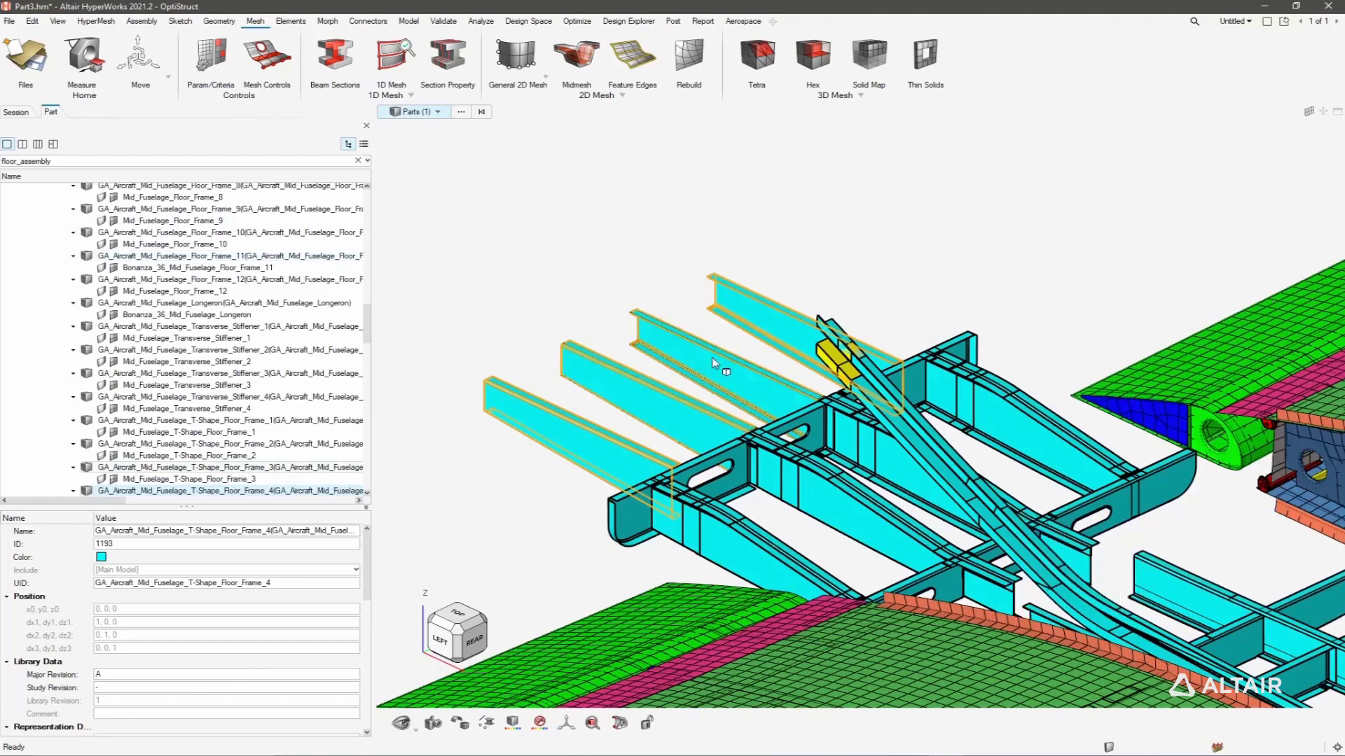
{"action": "right_click", "coordinate": [769, 325]}
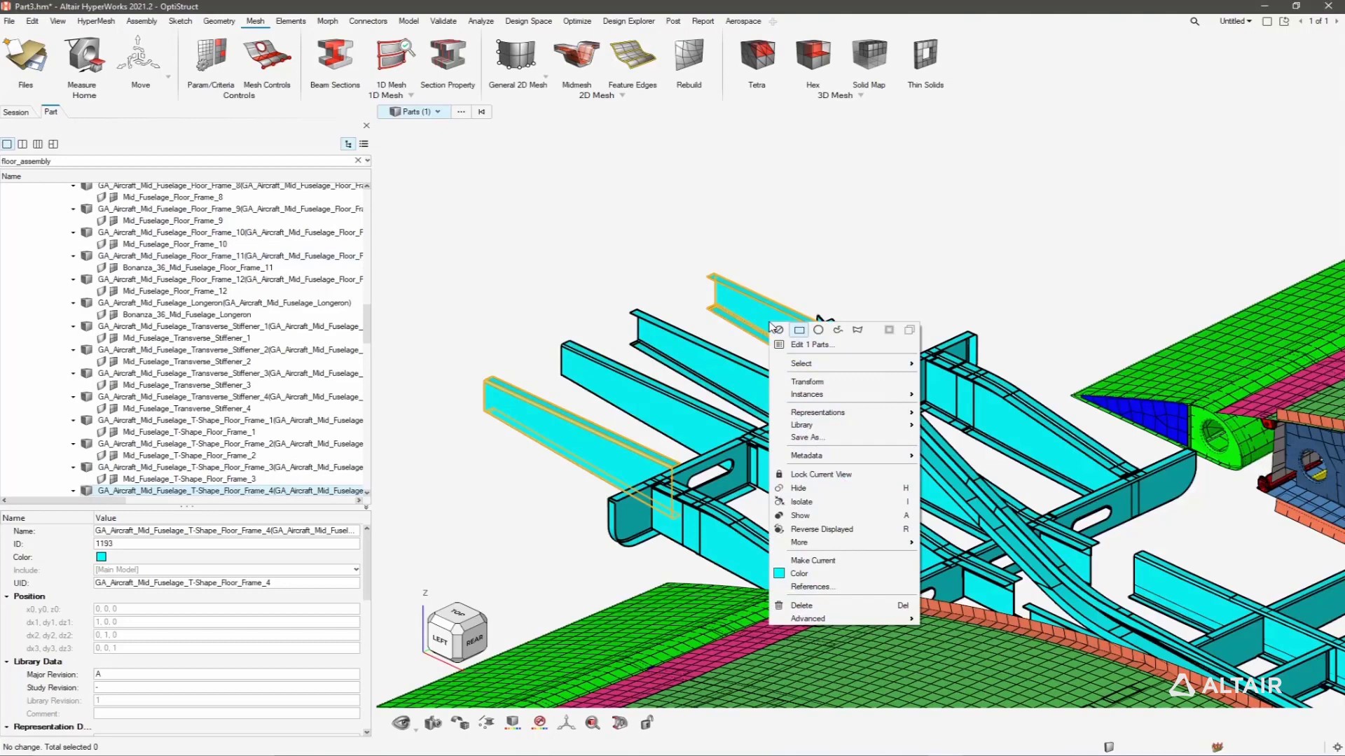
{"action": "left_click", "coordinate": [837, 503]}
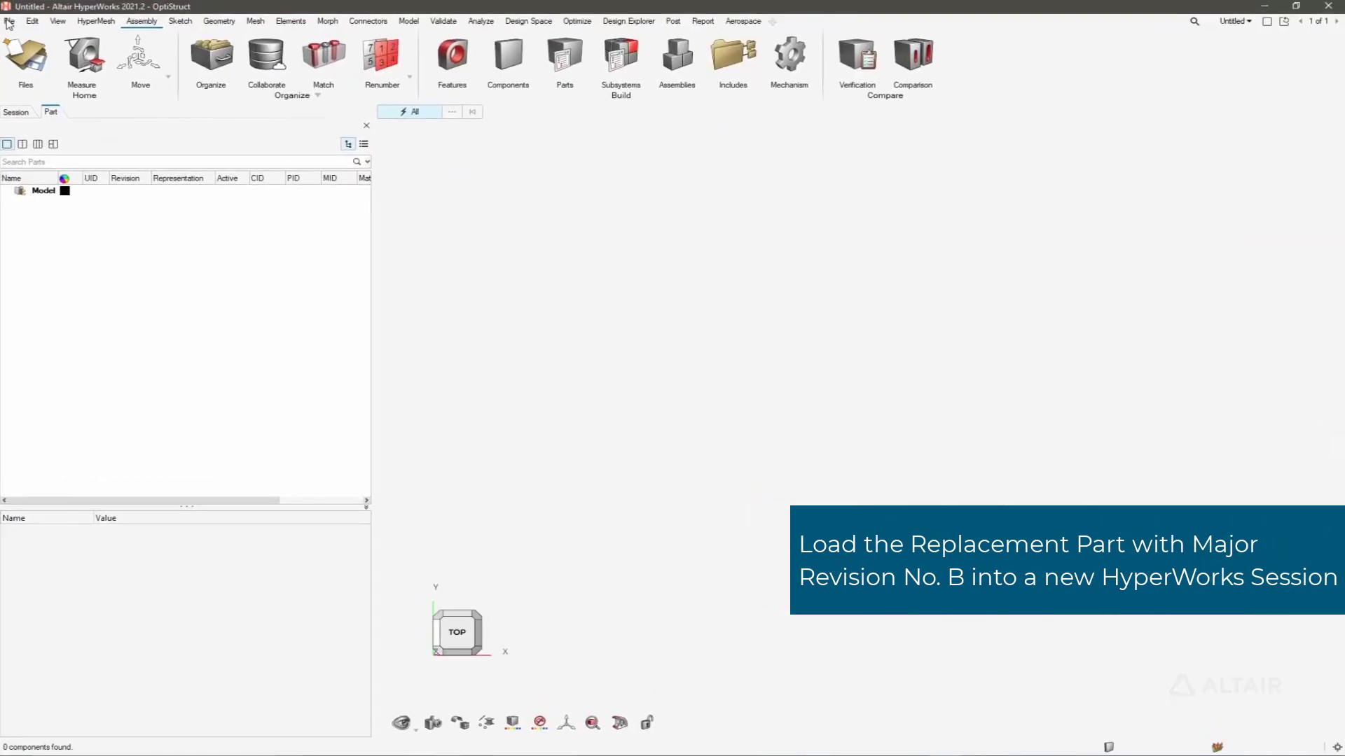
In the new empty session, import the CATIA geometry GA_Aircraft_Mid_Fuselage_T-Shape_Floor_Frame_4.CATPart from the Replacement_Parts folder, splitting components by Body.
{"action": "left_click", "coordinate": [9, 21]}
{"action": "mouse_move", "coordinate": [33, 116]}
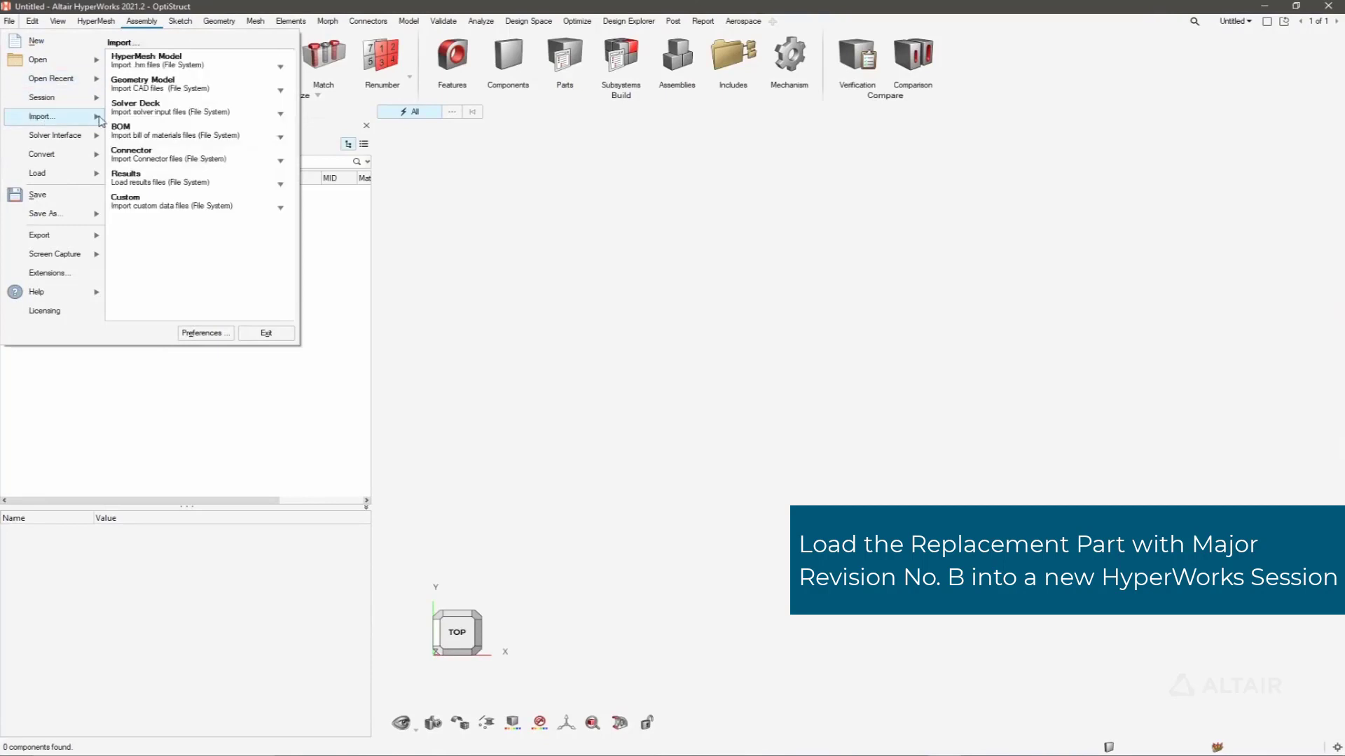
{"action": "left_click", "coordinate": [151, 87]}
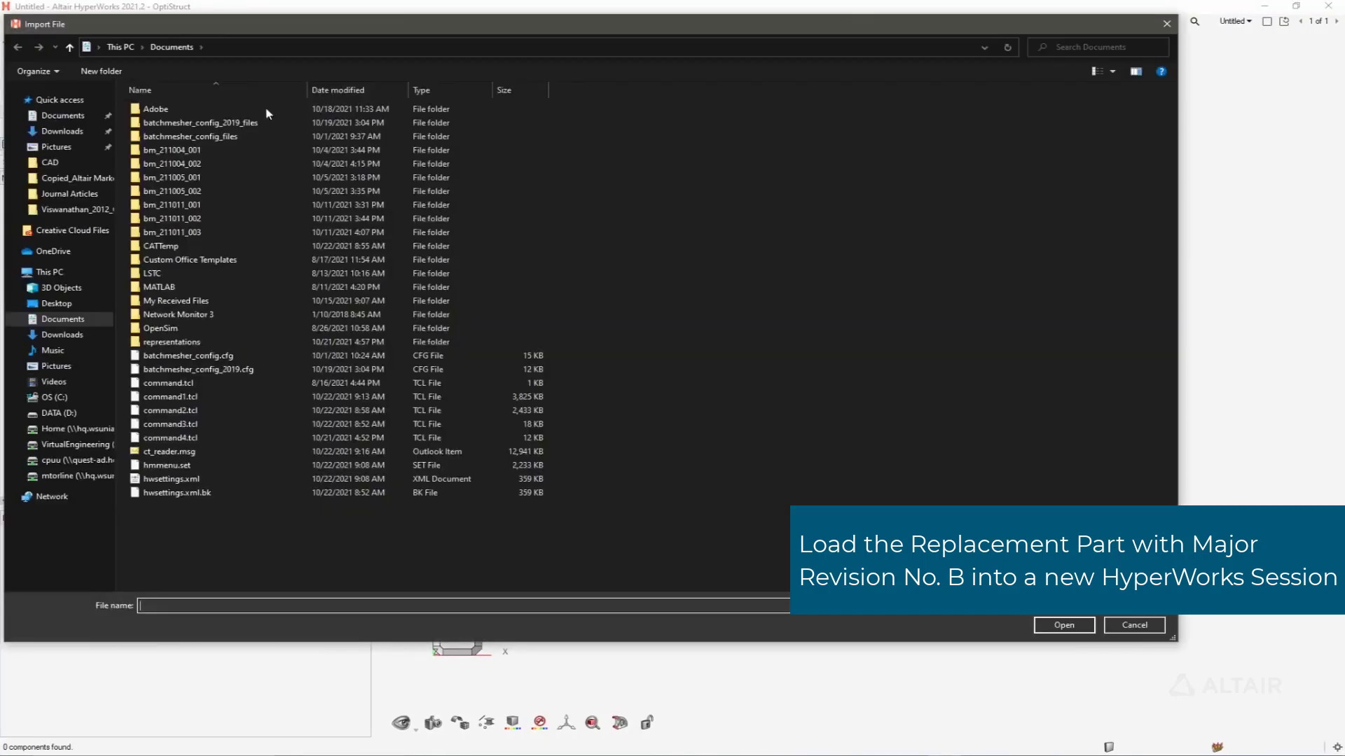
{"action": "left_click", "coordinate": [242, 46]}
{"action": "type", "text": "C:\\Users\\mtorline\\Desktop\\Altair_WorkshopProgram\\CAD\\Replacement_Parts\\Replacement_Parts"}
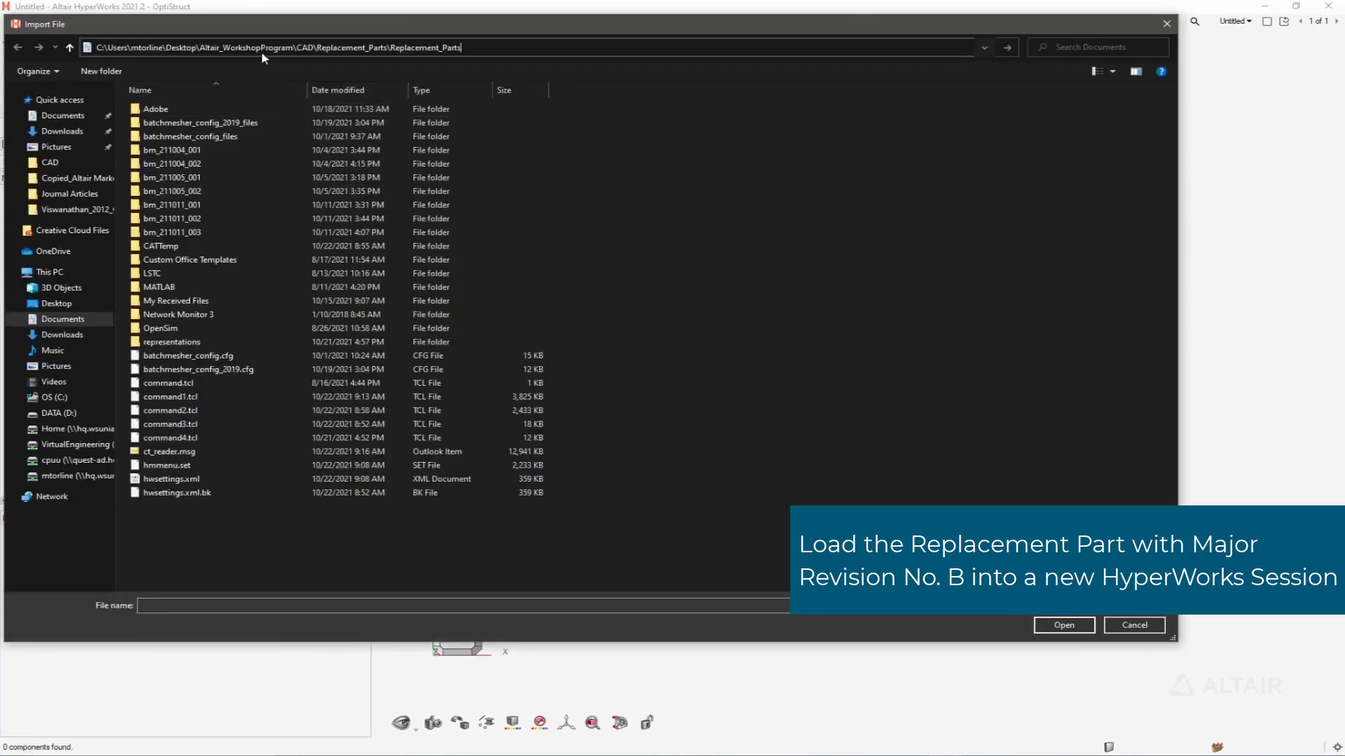
{"action": "key", "text": "Return"}
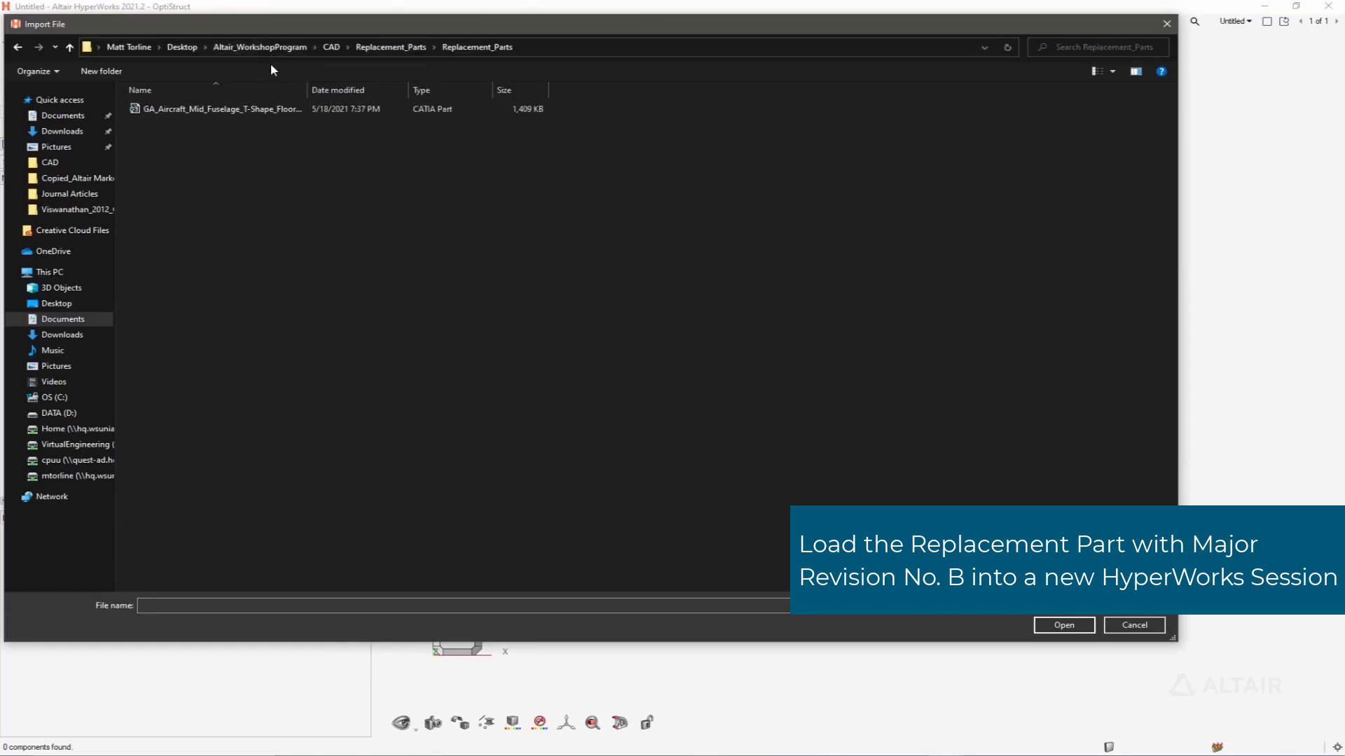
{"action": "double_click", "coordinate": [309, 86]}
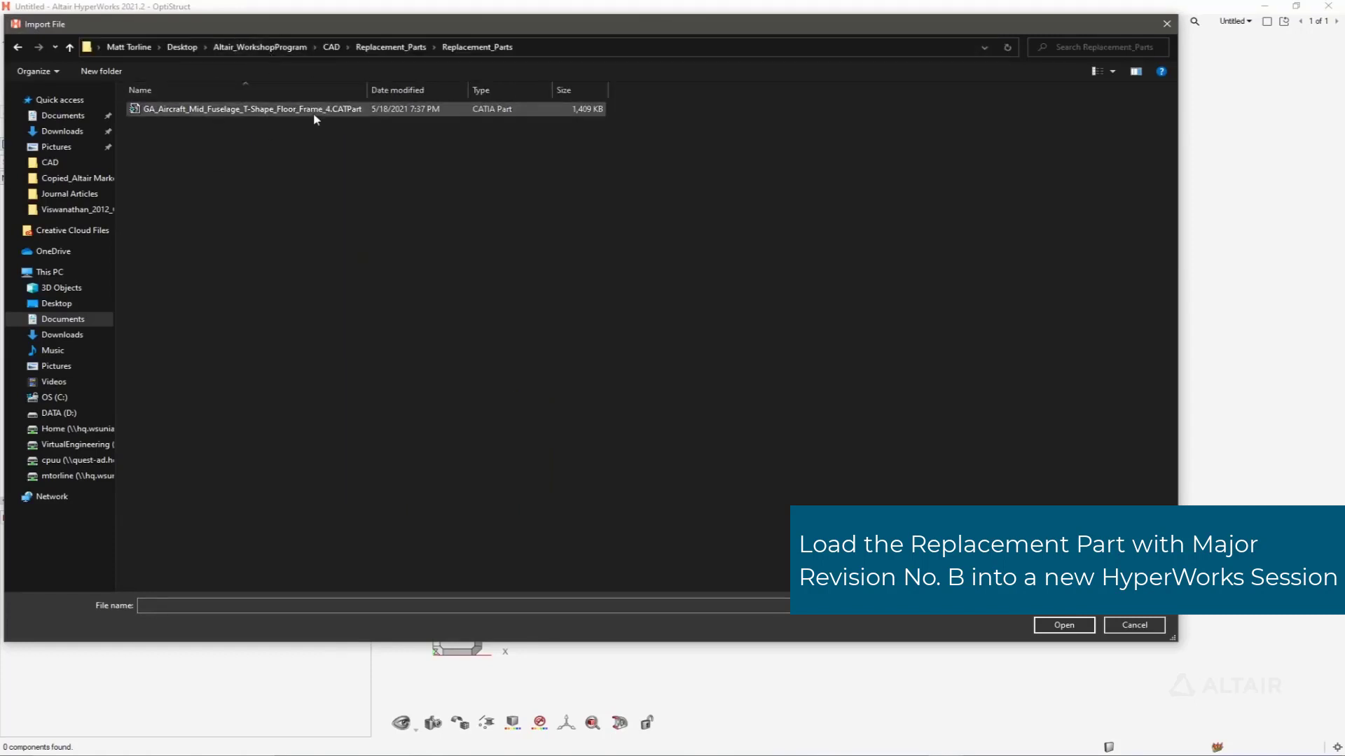
{"action": "left_click", "coordinate": [267, 111]}
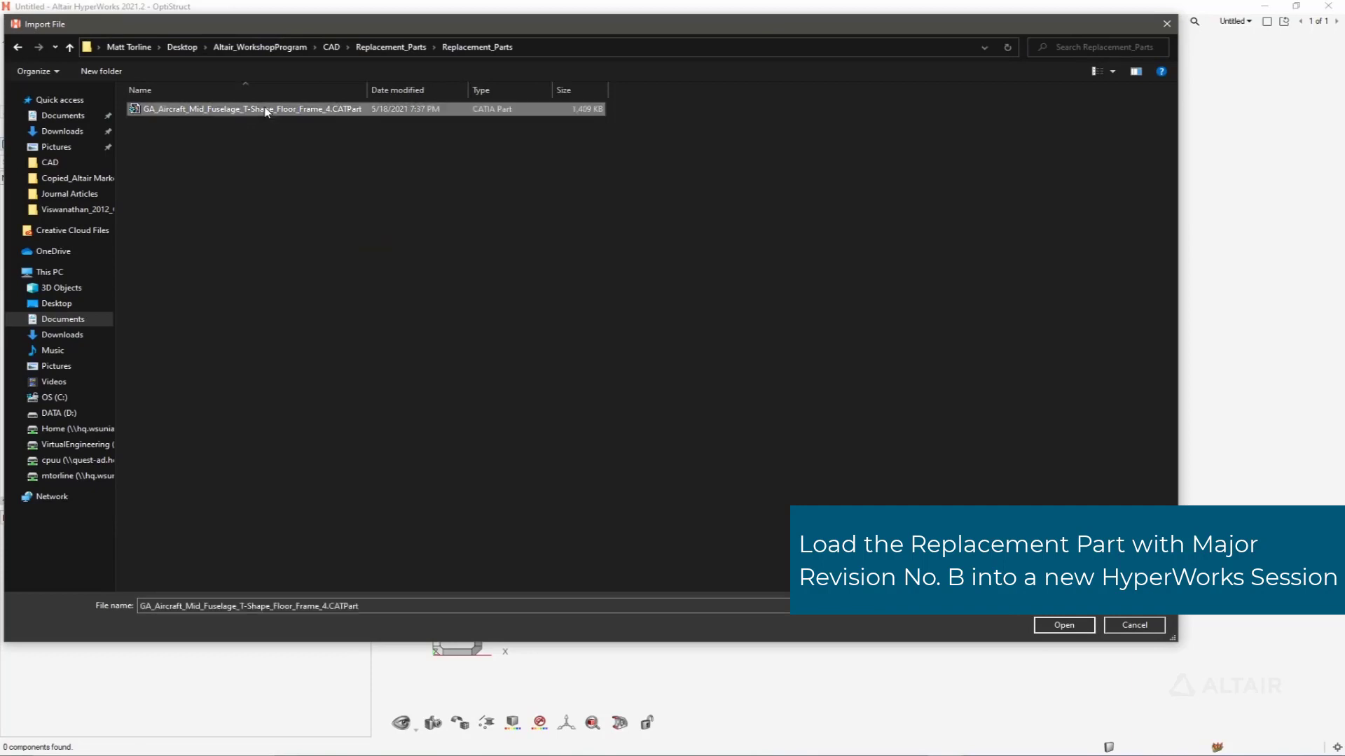
{"action": "left_click", "coordinate": [1064, 625]}
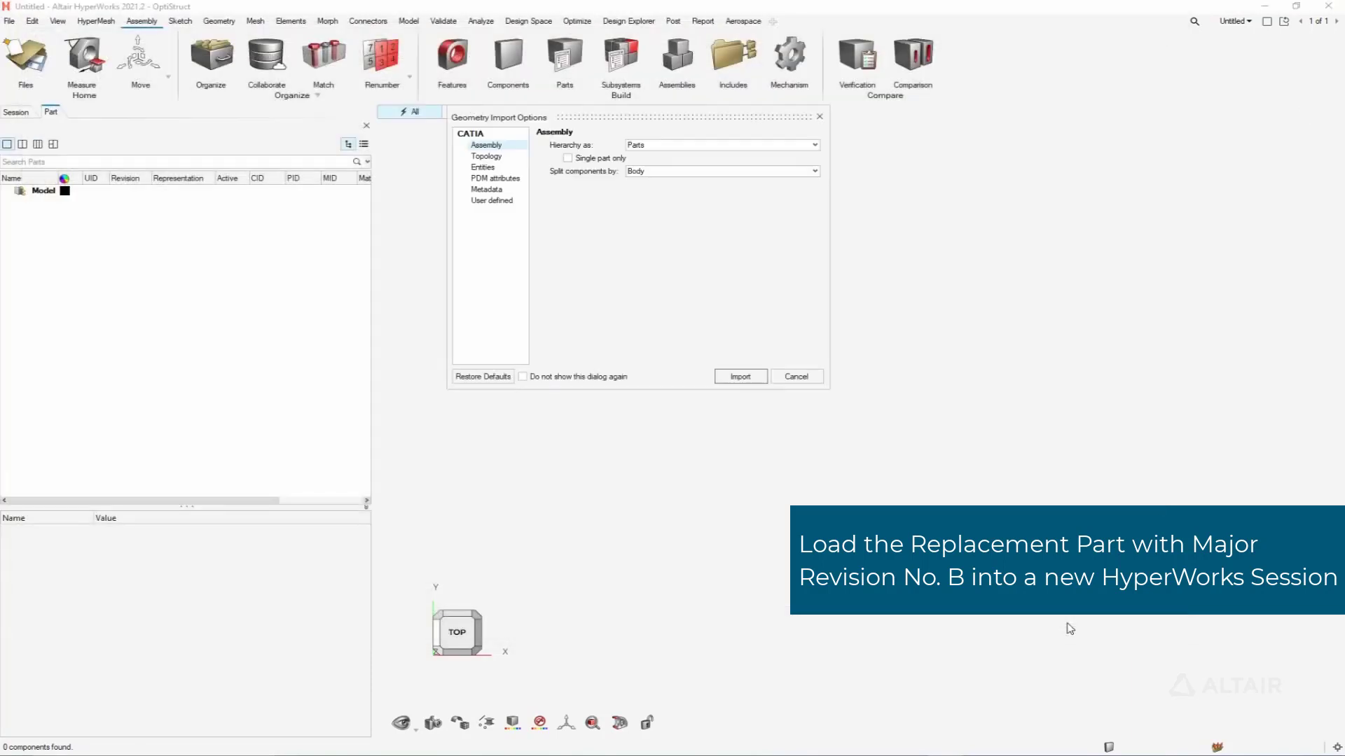
{"action": "left_click", "coordinate": [725, 376]}
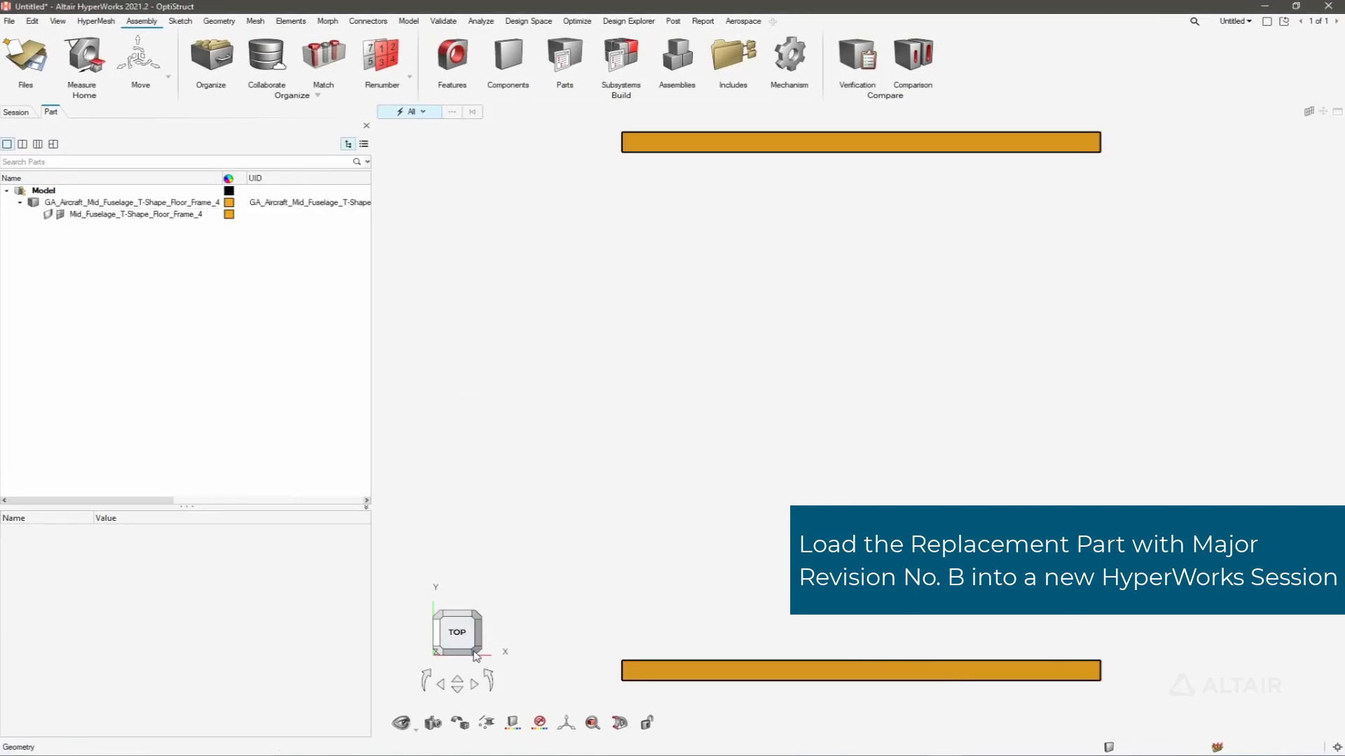
Inspect the imported floor frame in an isometric view and check its part's major revision.
{"action": "left_click", "coordinate": [435, 651]}
{"action": "left_click", "coordinate": [425, 683]}
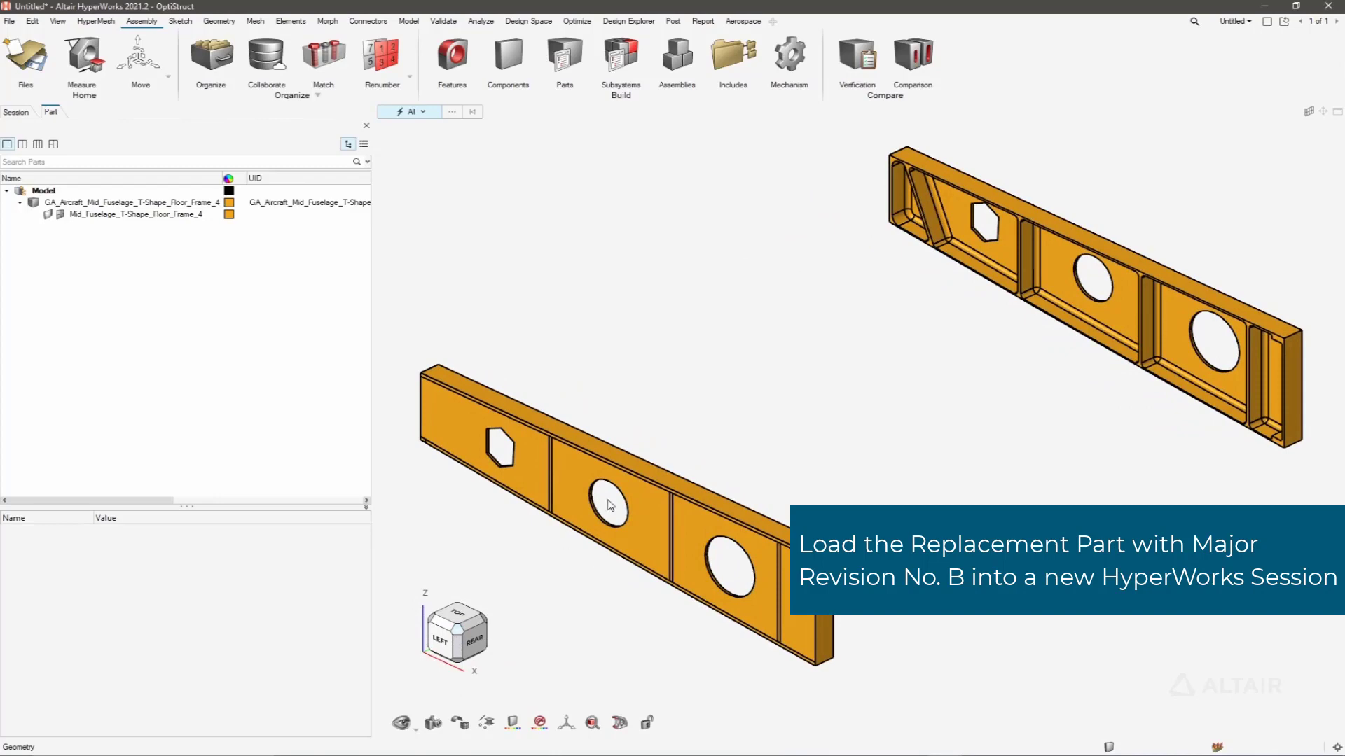
{"action": "left_click", "coordinate": [638, 490]}
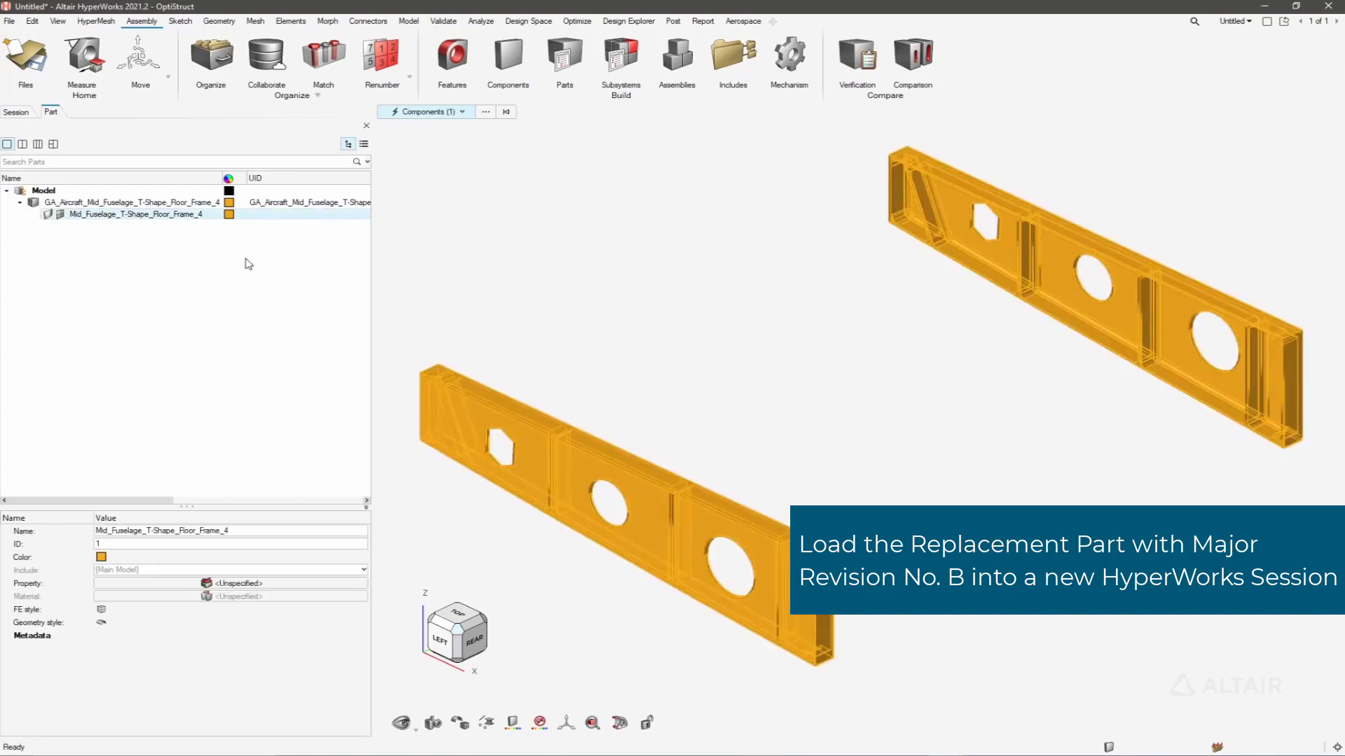
{"action": "left_click", "coordinate": [157, 205]}
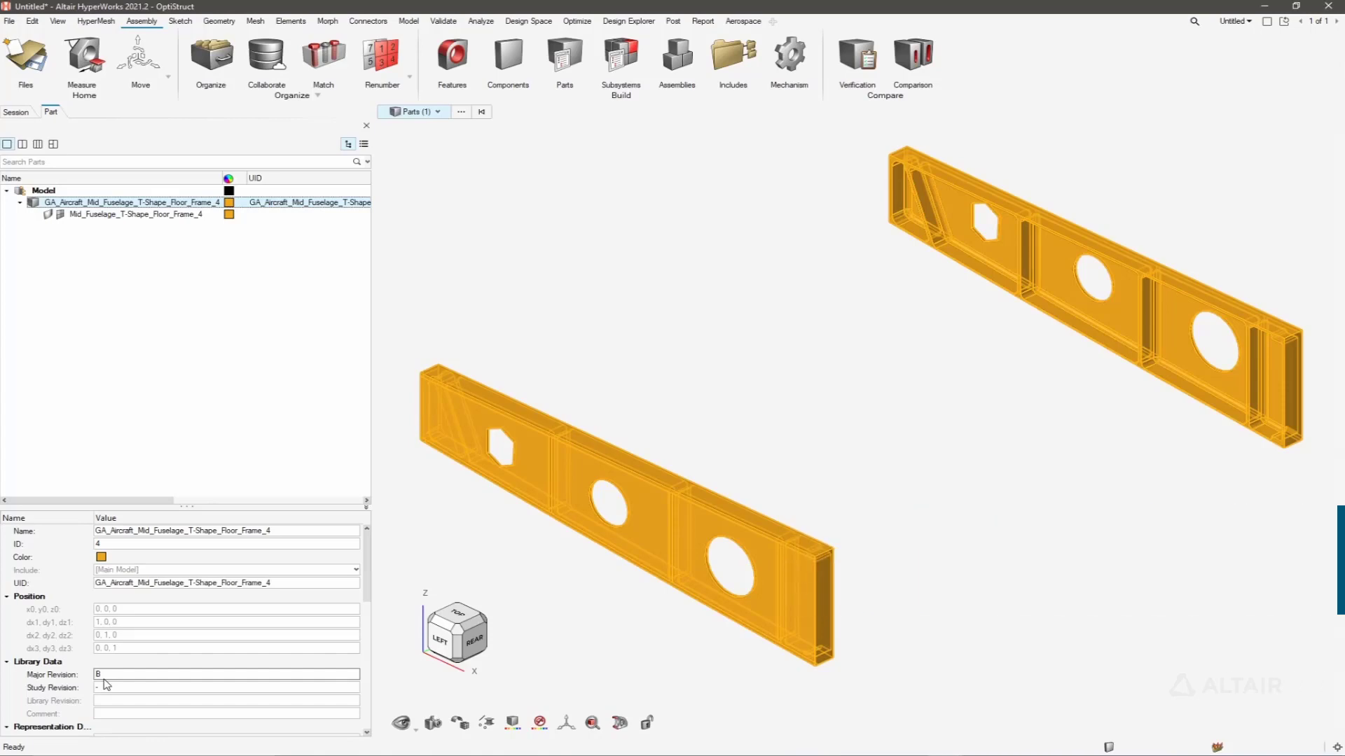
Add the CAD representation of the imported T-Shape_Floor_Frame_4 part to the library.
{"action": "right_click", "coordinate": [119, 206]}
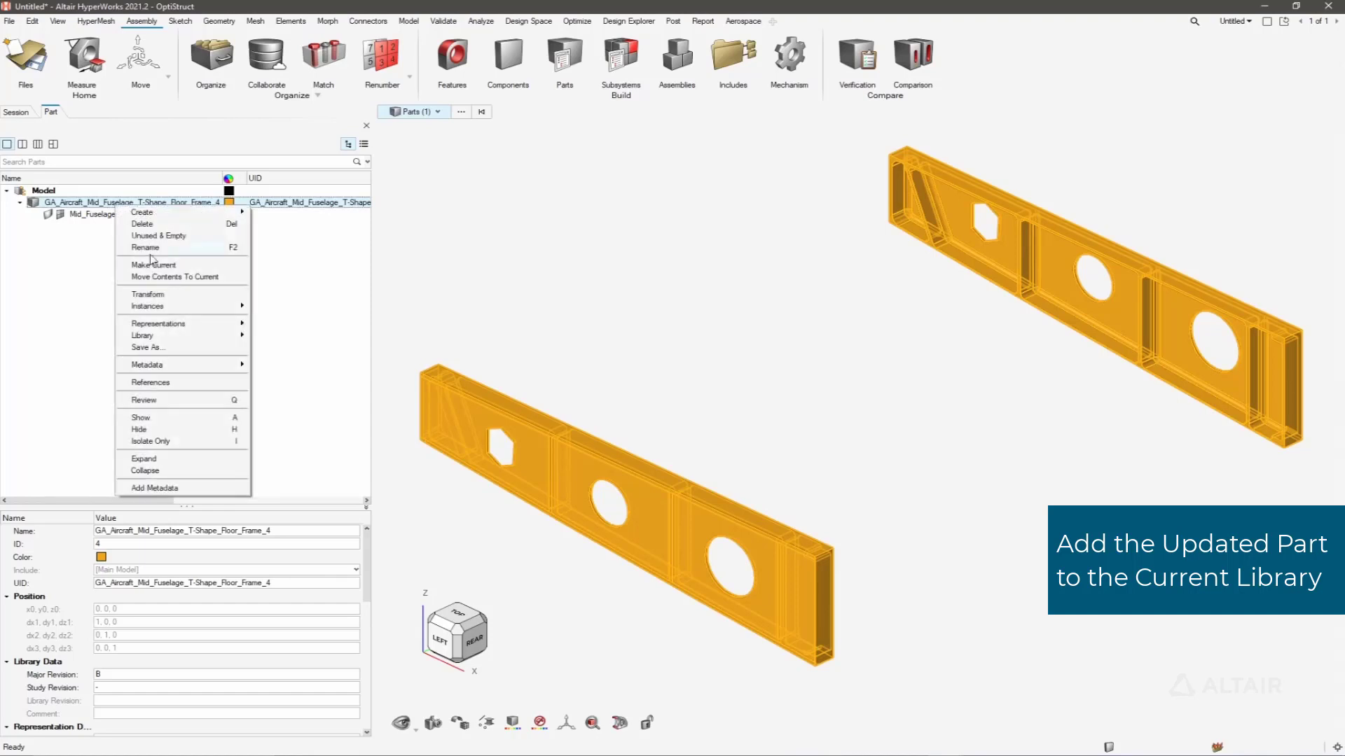
{"action": "mouse_move", "coordinate": [166, 333]}
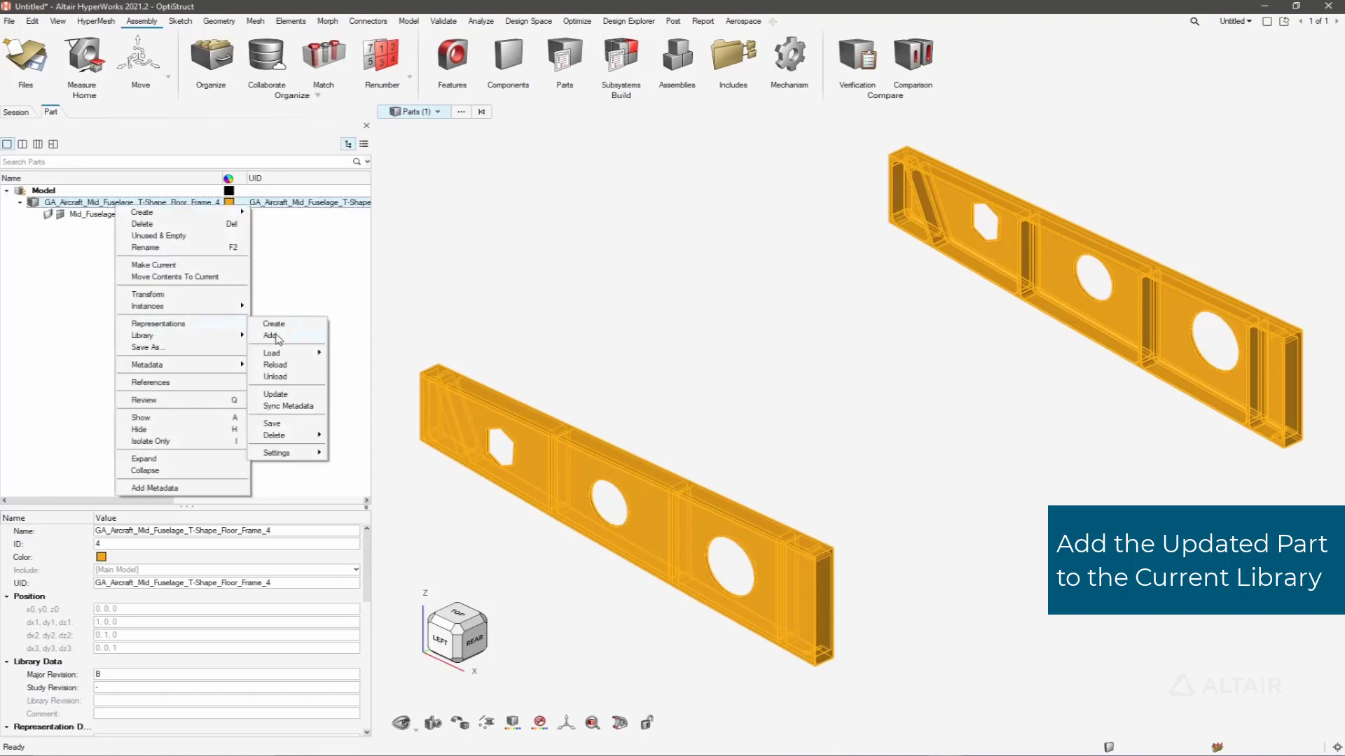
{"action": "mouse_move", "coordinate": [283, 339]}
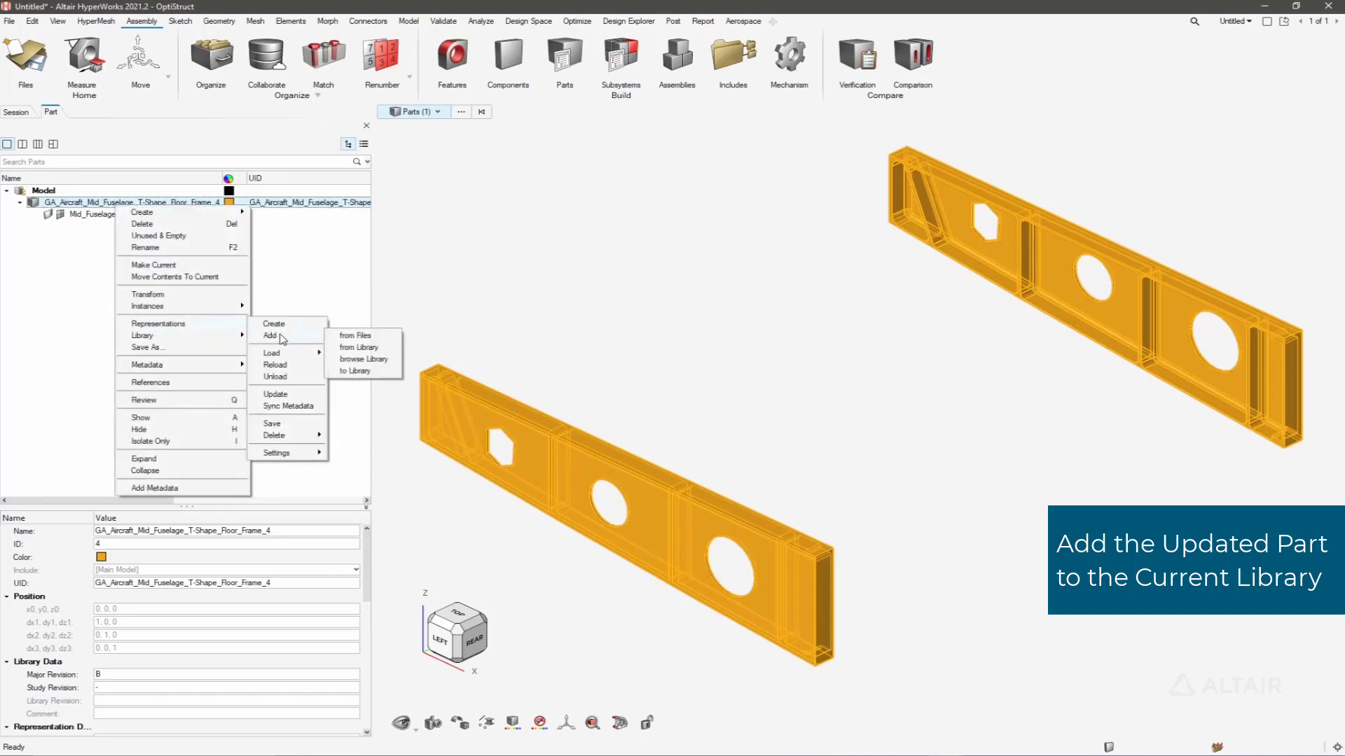
{"action": "left_click", "coordinate": [354, 374]}
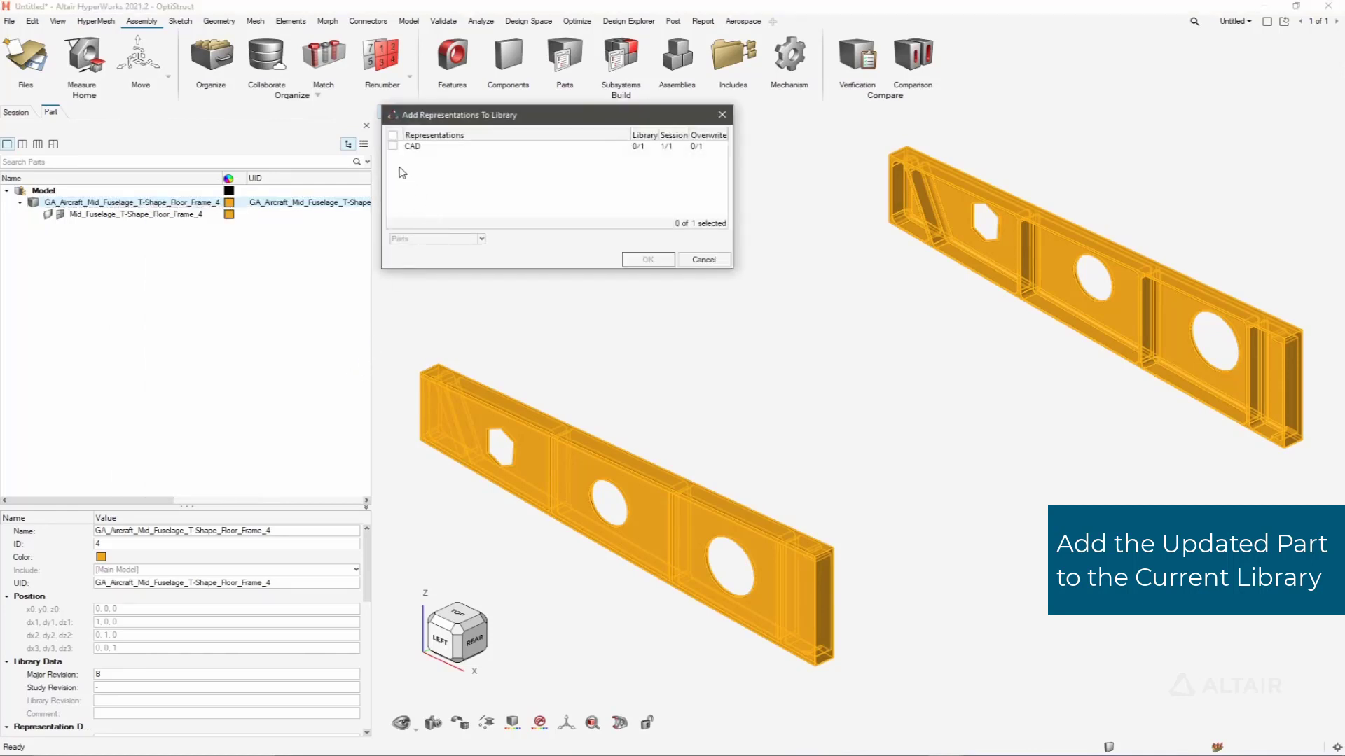
{"action": "left_click", "coordinate": [393, 147]}
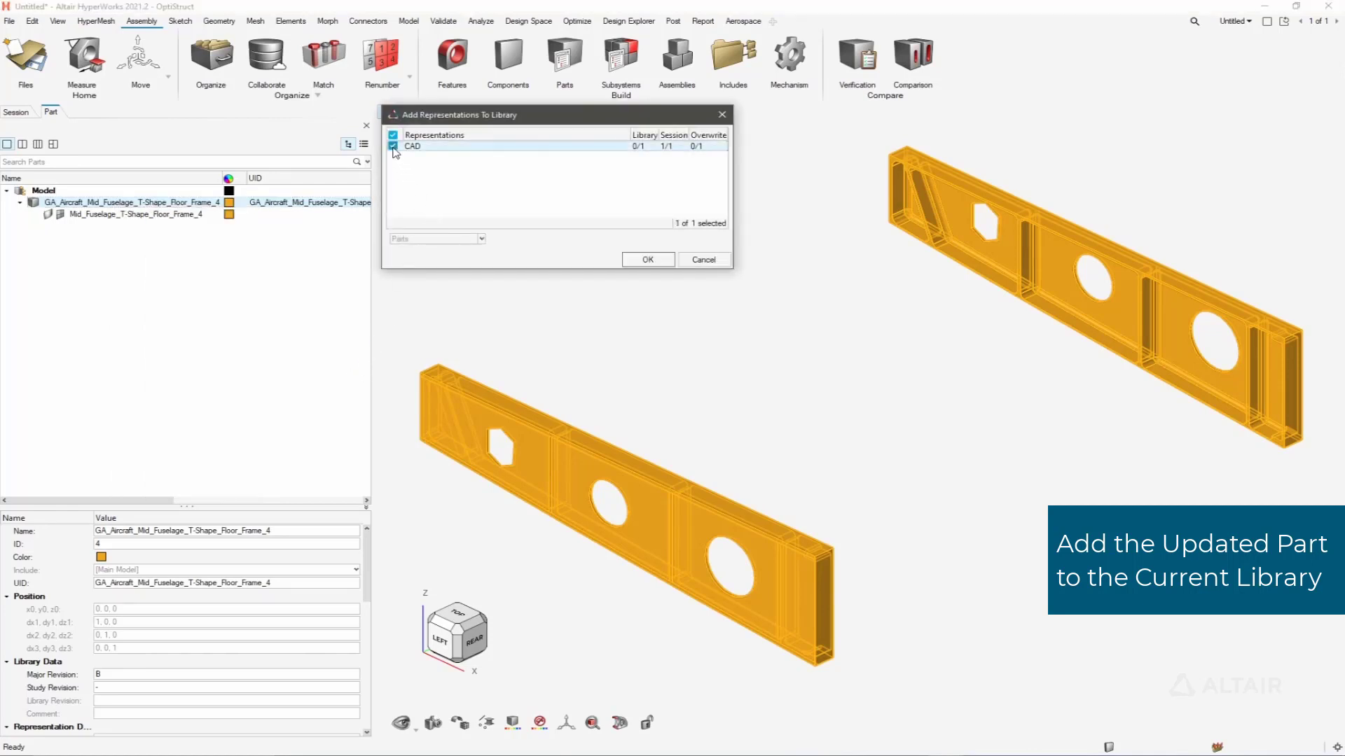
{"action": "left_click", "coordinate": [646, 259]}
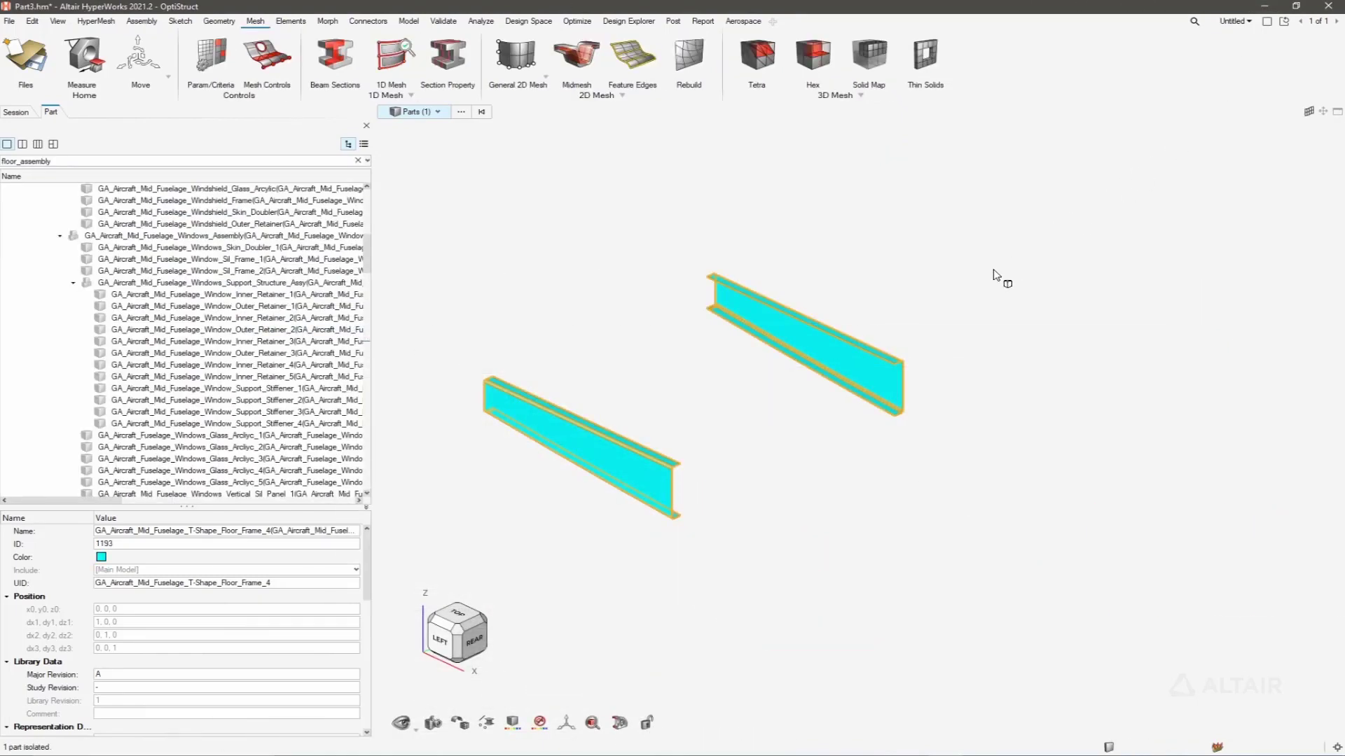
Back in the Part3.hm session, examine the stored major revisions of T-Shape_Floor_Frame_4 in the Library Viewer, expanding revision B.
{"action": "left_click", "coordinate": [830, 343]}
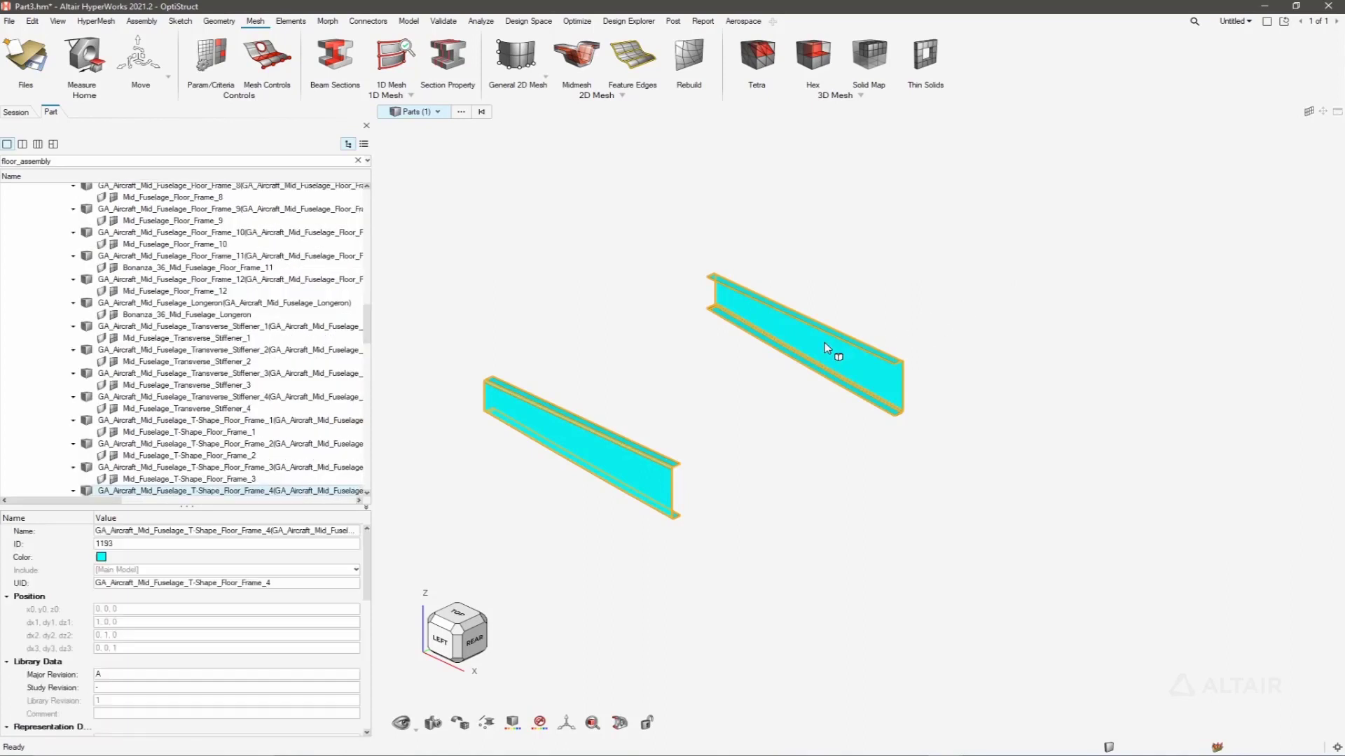
{"action": "right_click", "coordinate": [272, 494]}
{"action": "mouse_move", "coordinate": [313, 329]}
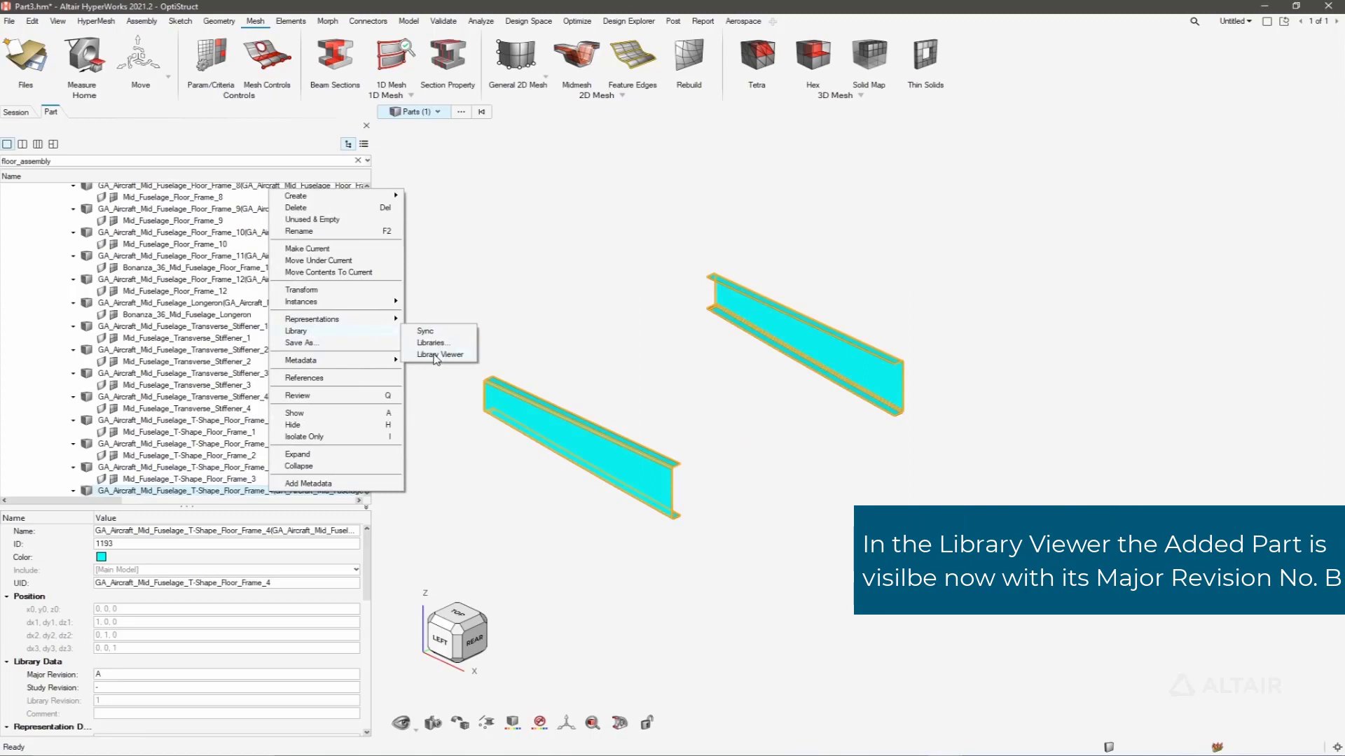
{"action": "left_click", "coordinate": [436, 356]}
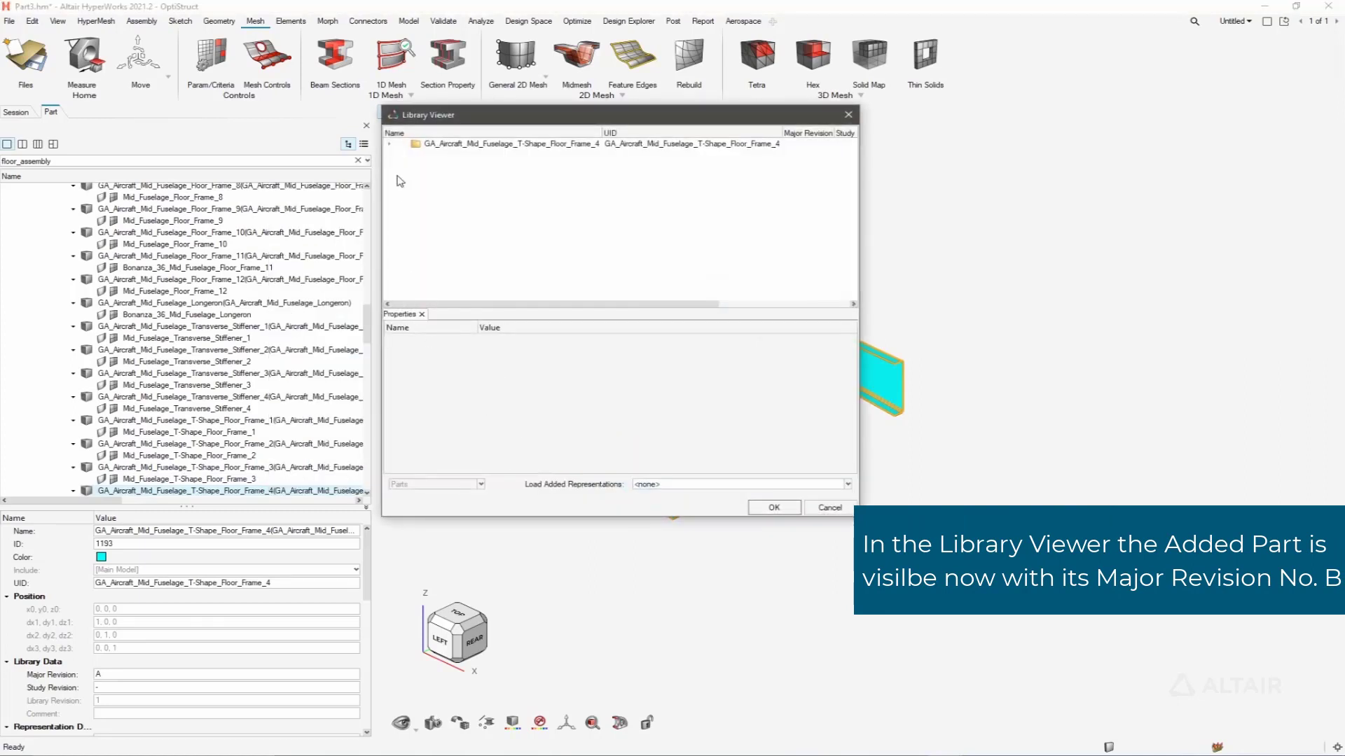
{"action": "left_click", "coordinate": [389, 143]}
{"action": "left_click", "coordinate": [404, 167]}
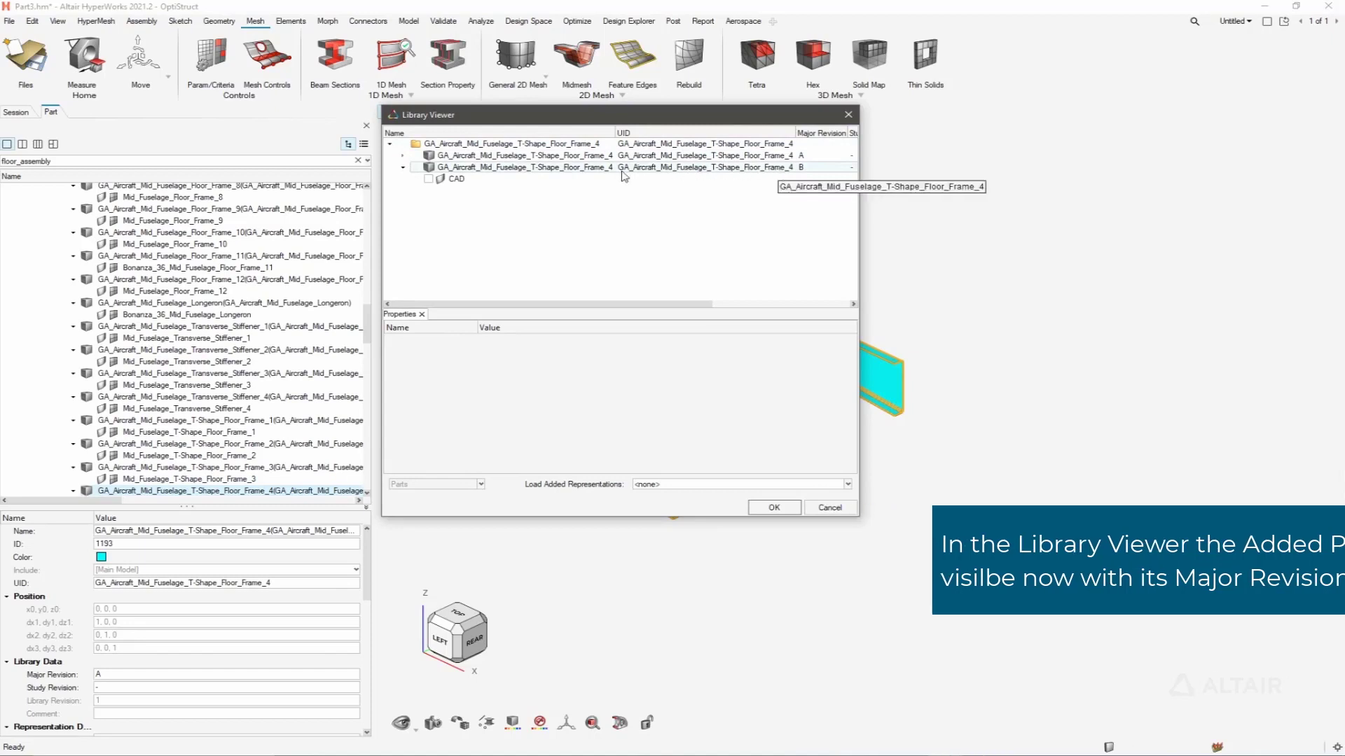
{"action": "left_click", "coordinate": [774, 508]}
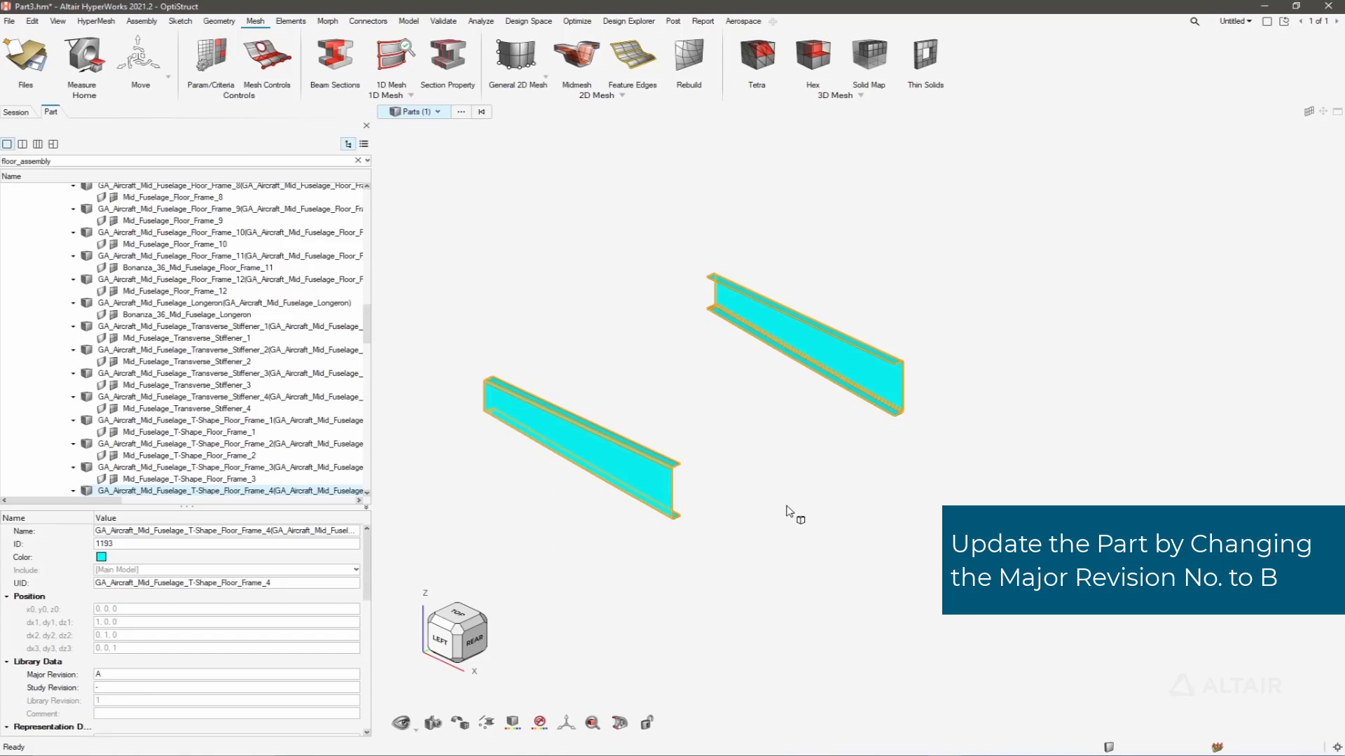
Set the major revision of the T-Shape_Floor_Frame_4 part to B and load its CAD representation from the library.
{"action": "left_click", "coordinate": [110, 672]}
{"action": "type", "text": "B"}
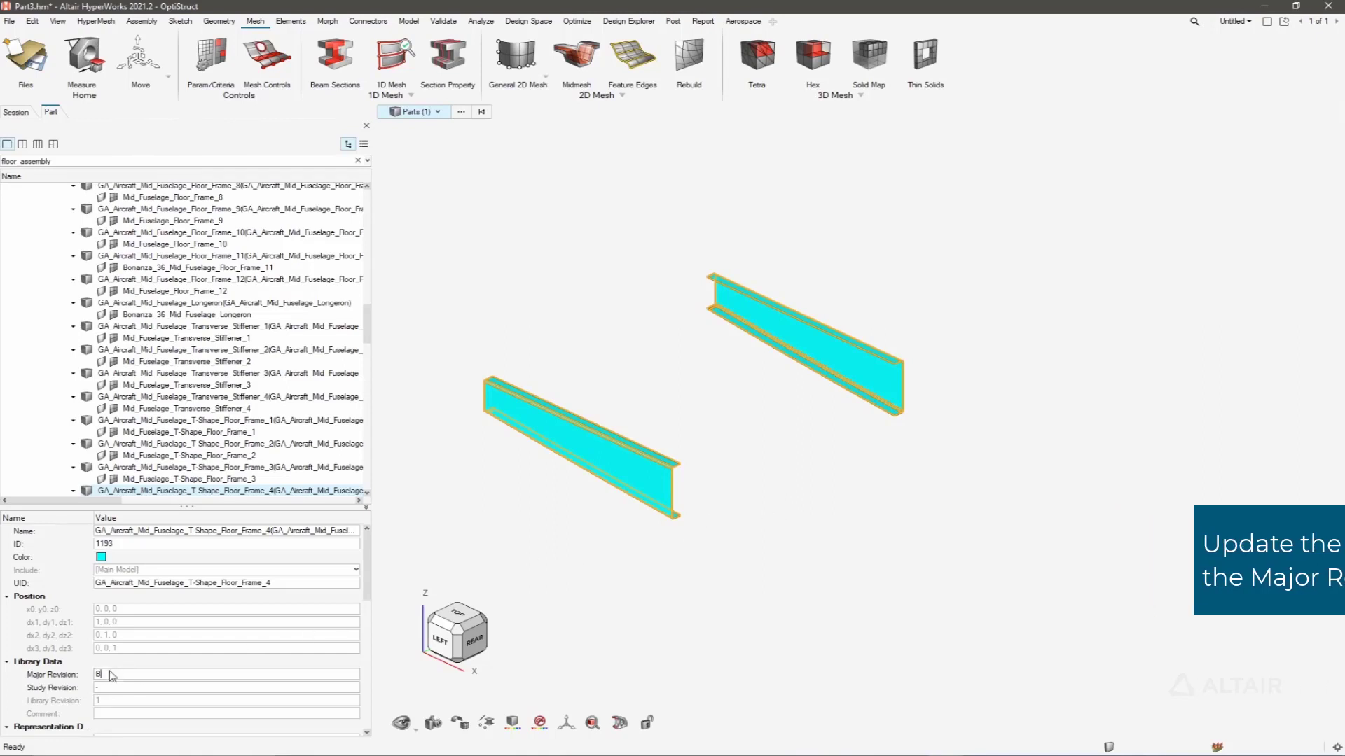
{"action": "right_click", "coordinate": [138, 493]}
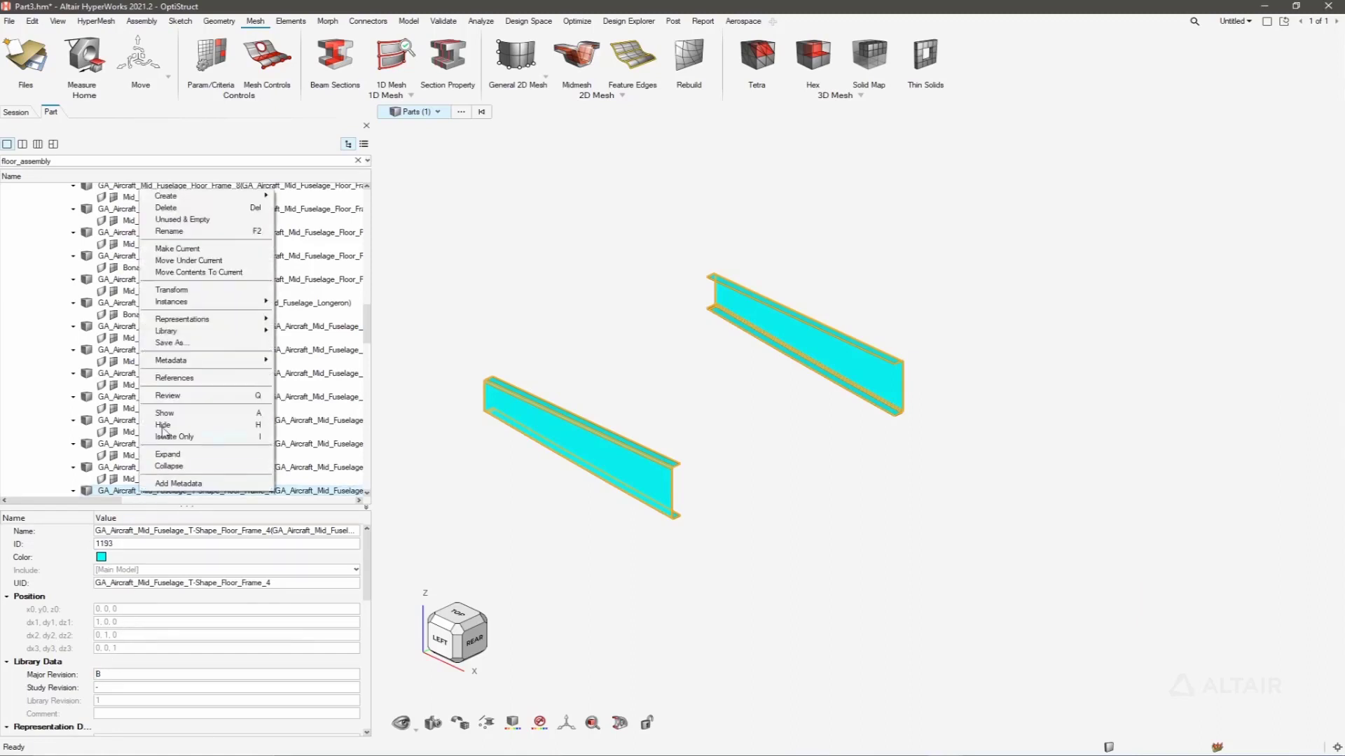
{"action": "mouse_move", "coordinate": [219, 323]}
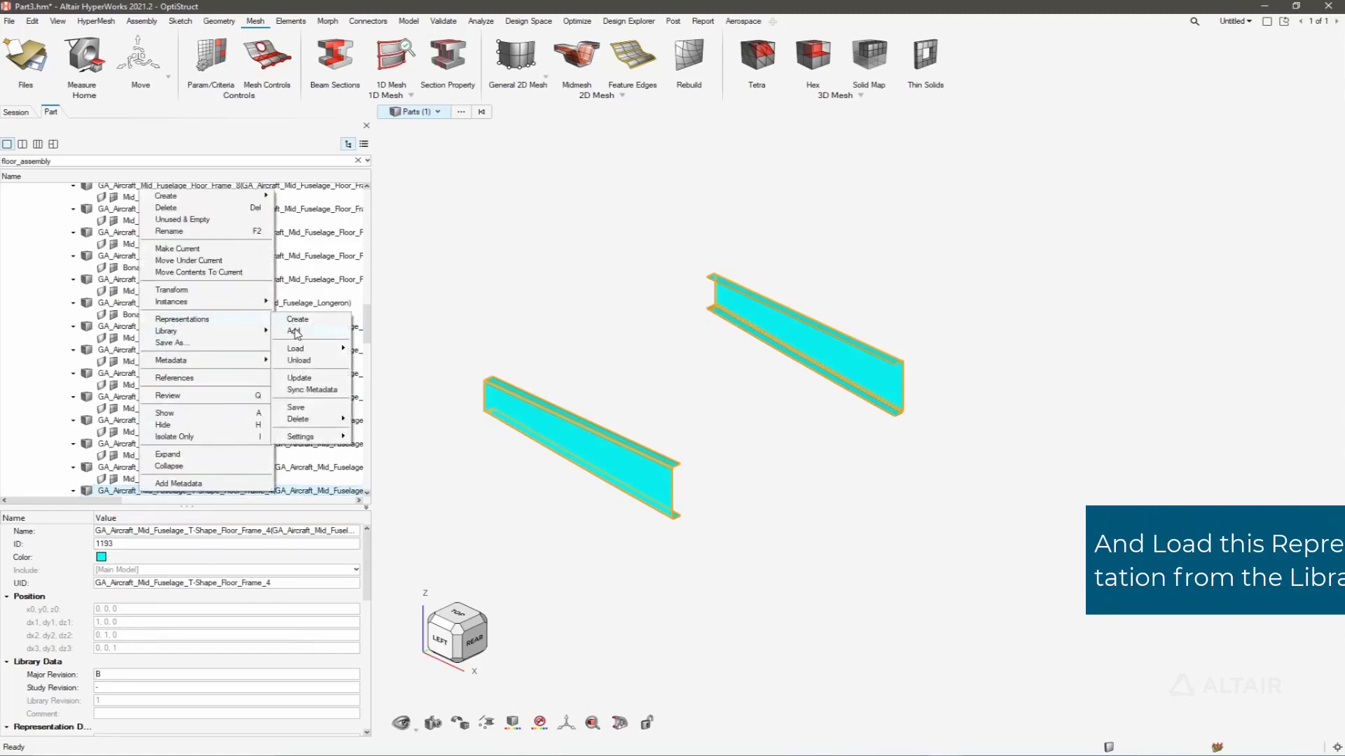
{"action": "mouse_move", "coordinate": [297, 350]}
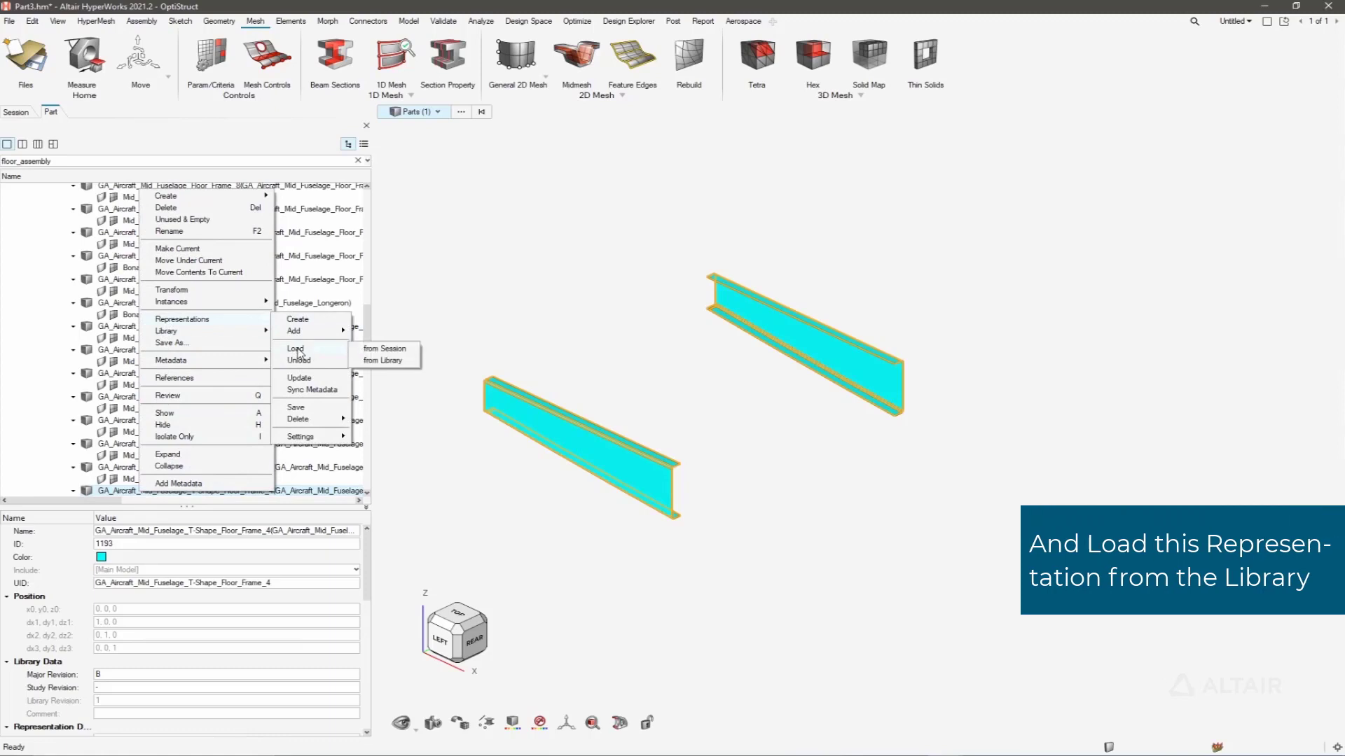
{"action": "left_click", "coordinate": [382, 361]}
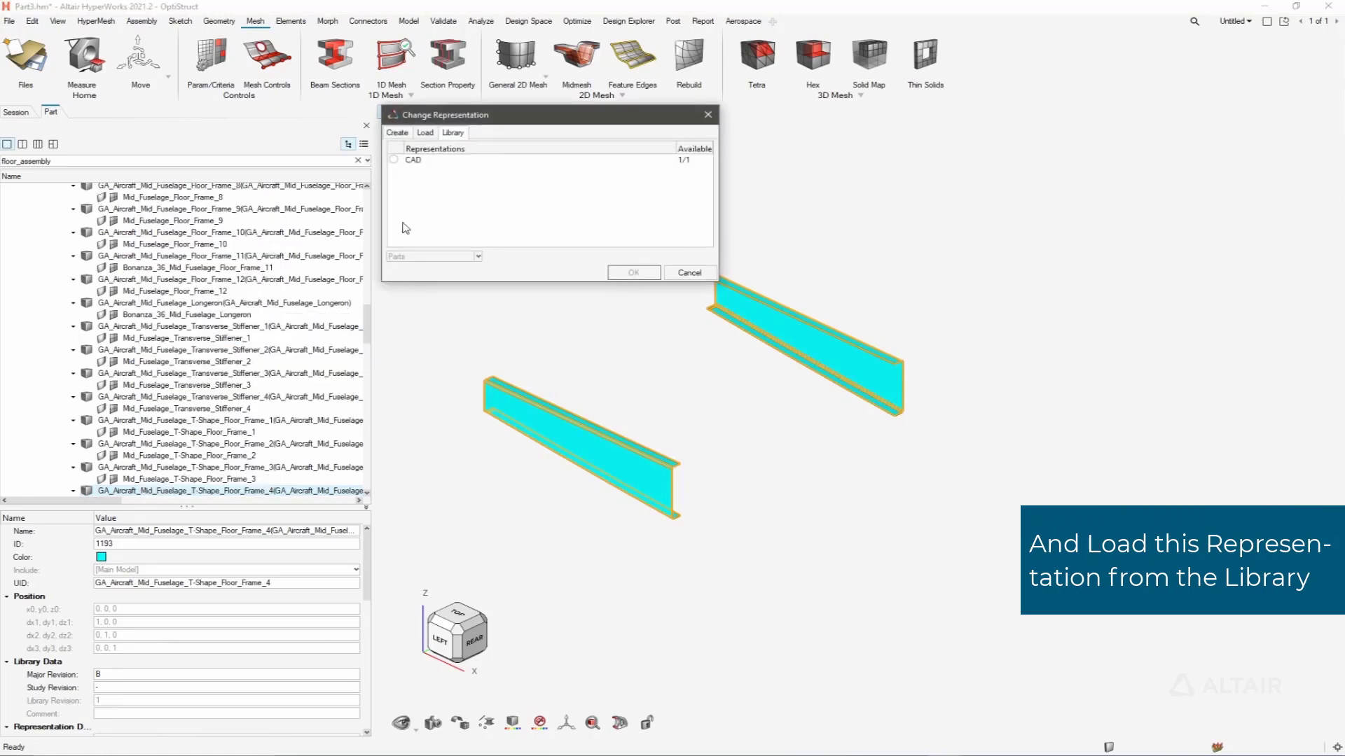
{"action": "left_click", "coordinate": [396, 160]}
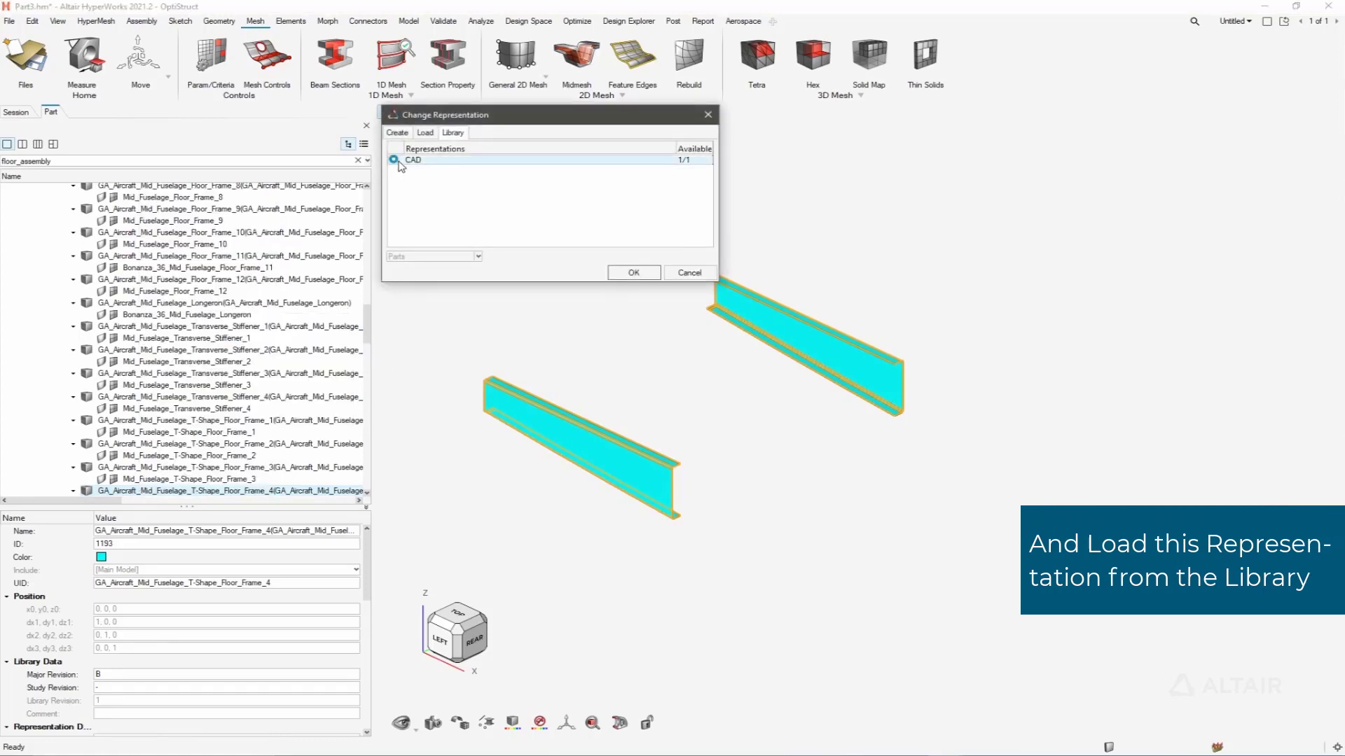
{"action": "left_click", "coordinate": [634, 273]}
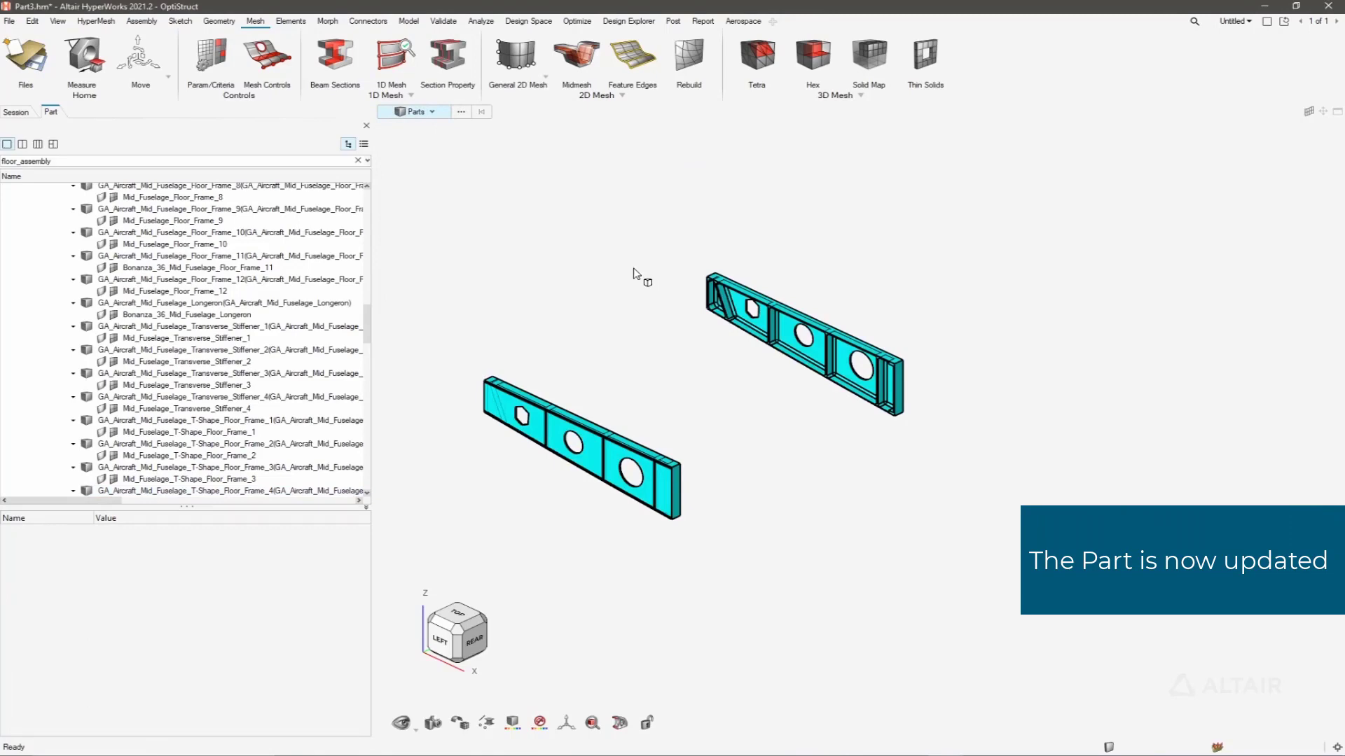
Reapply the floor_assembly filter to the part tree and show the entire GA_Aircraft_Mid_Fuselage_Floor_Assembly in an isometric view.
{"action": "scroll", "coordinate": [370, 311], "scroll_direction": "up", "scroll_amount": 3}
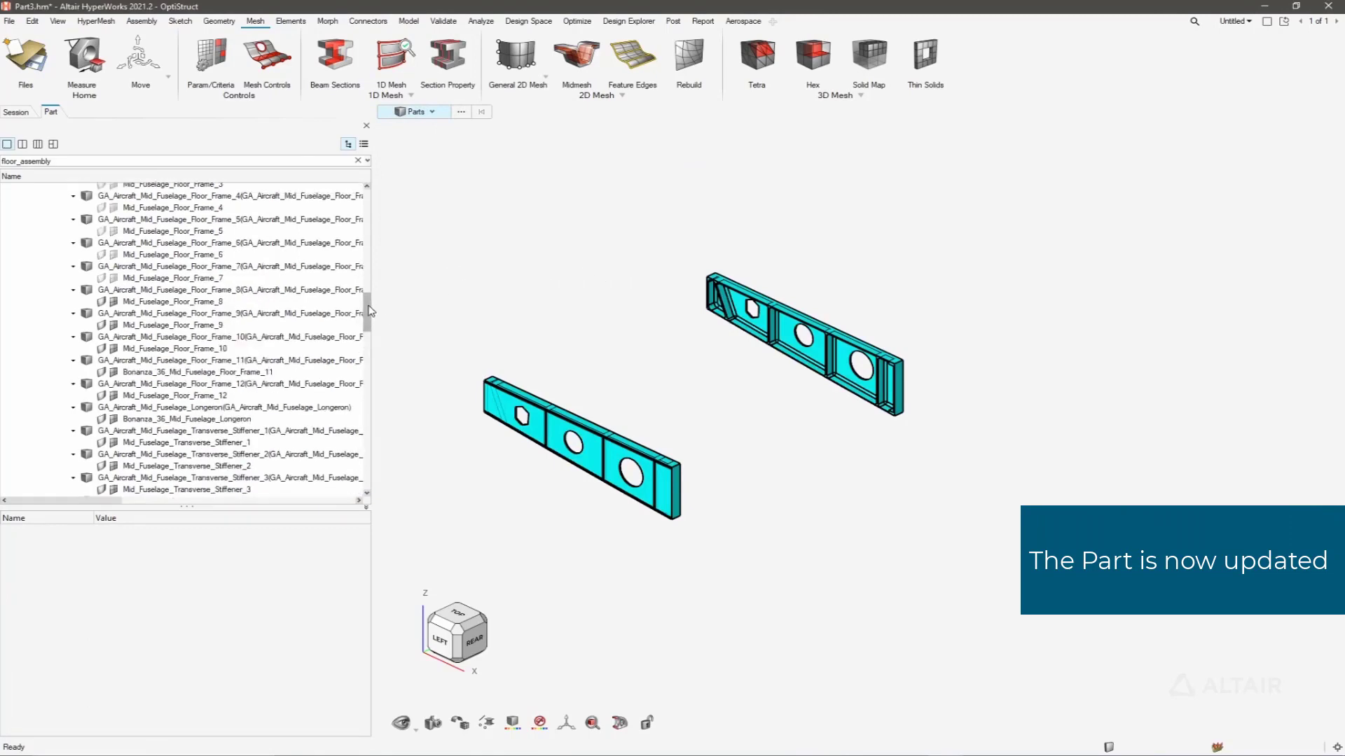
{"action": "left_click_drag", "start_coordinate": [370, 311], "coordinate": [370, 202]}
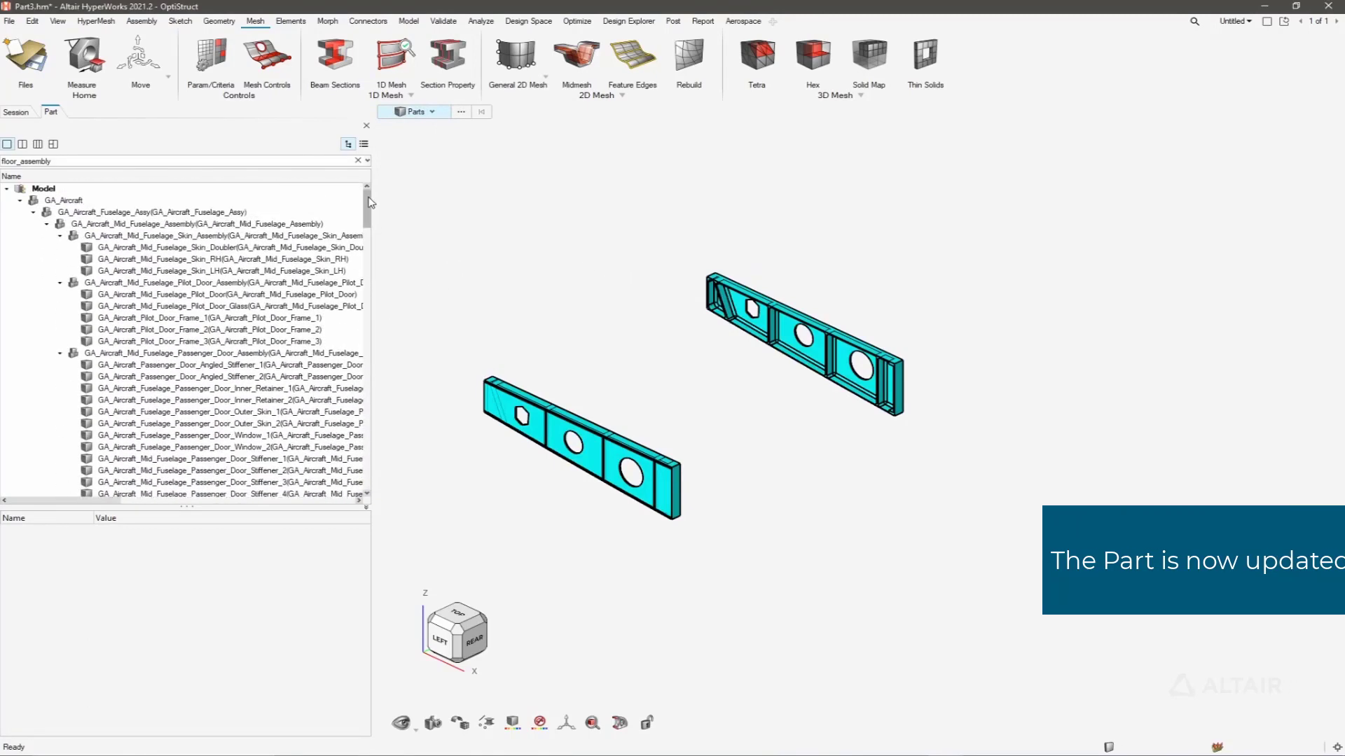
{"action": "key", "text": "a"}
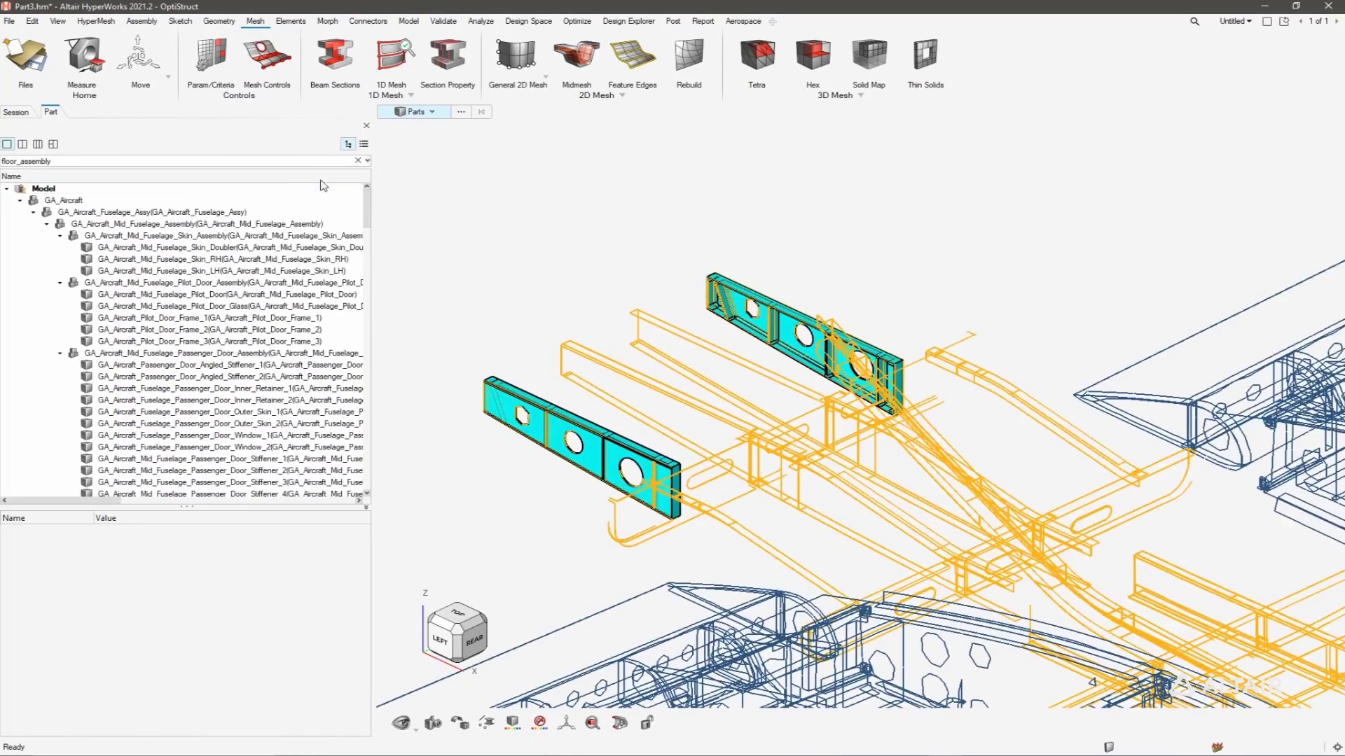
{"action": "left_click", "coordinate": [293, 160]}
{"action": "key", "text": "Return"}
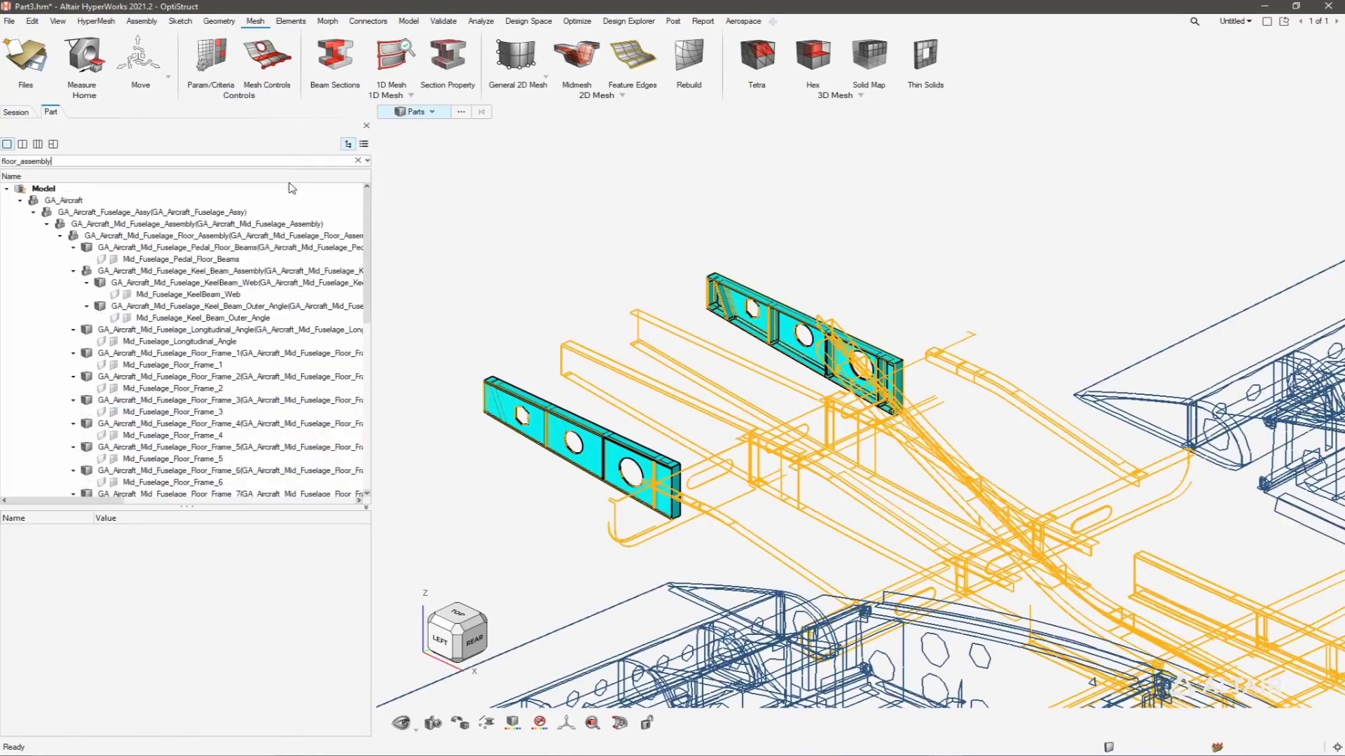
{"action": "left_click", "coordinate": [210, 236]}
{"action": "right_click", "coordinate": [236, 238]}
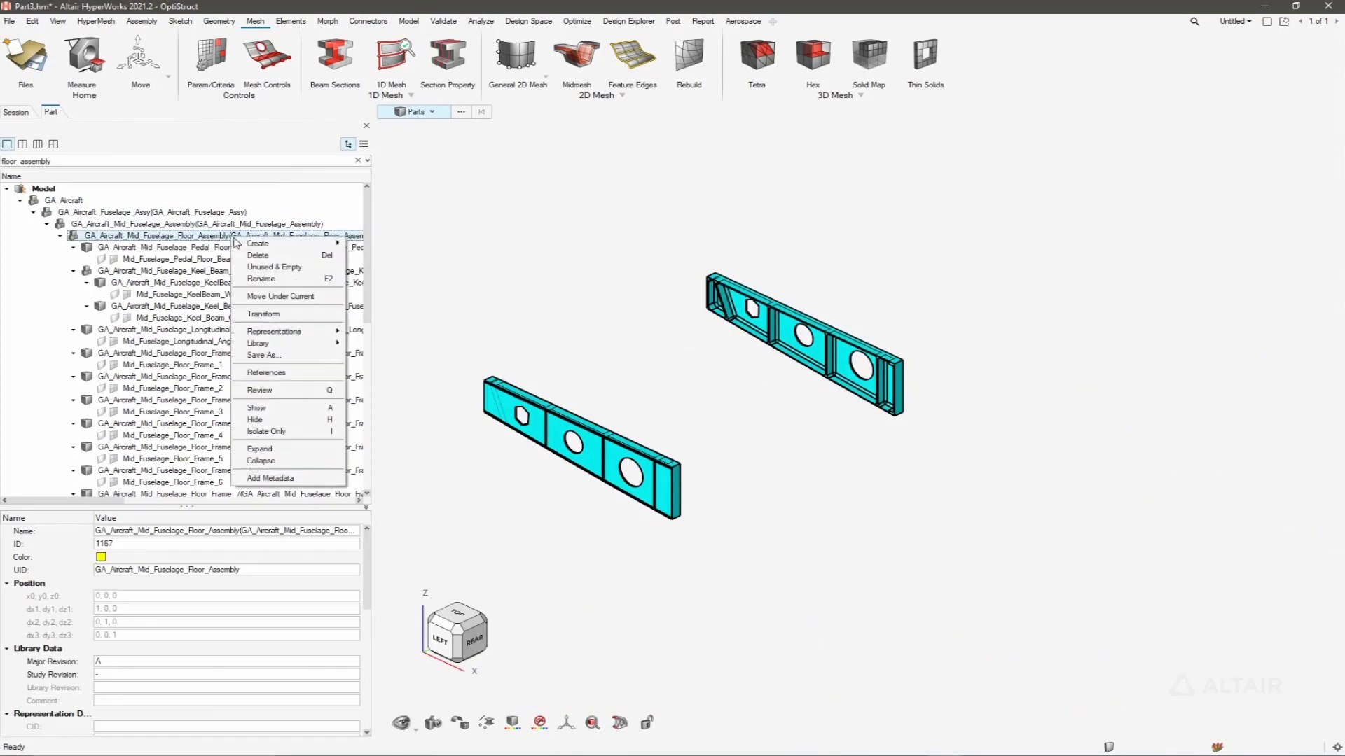
{"action": "left_click", "coordinate": [293, 409]}
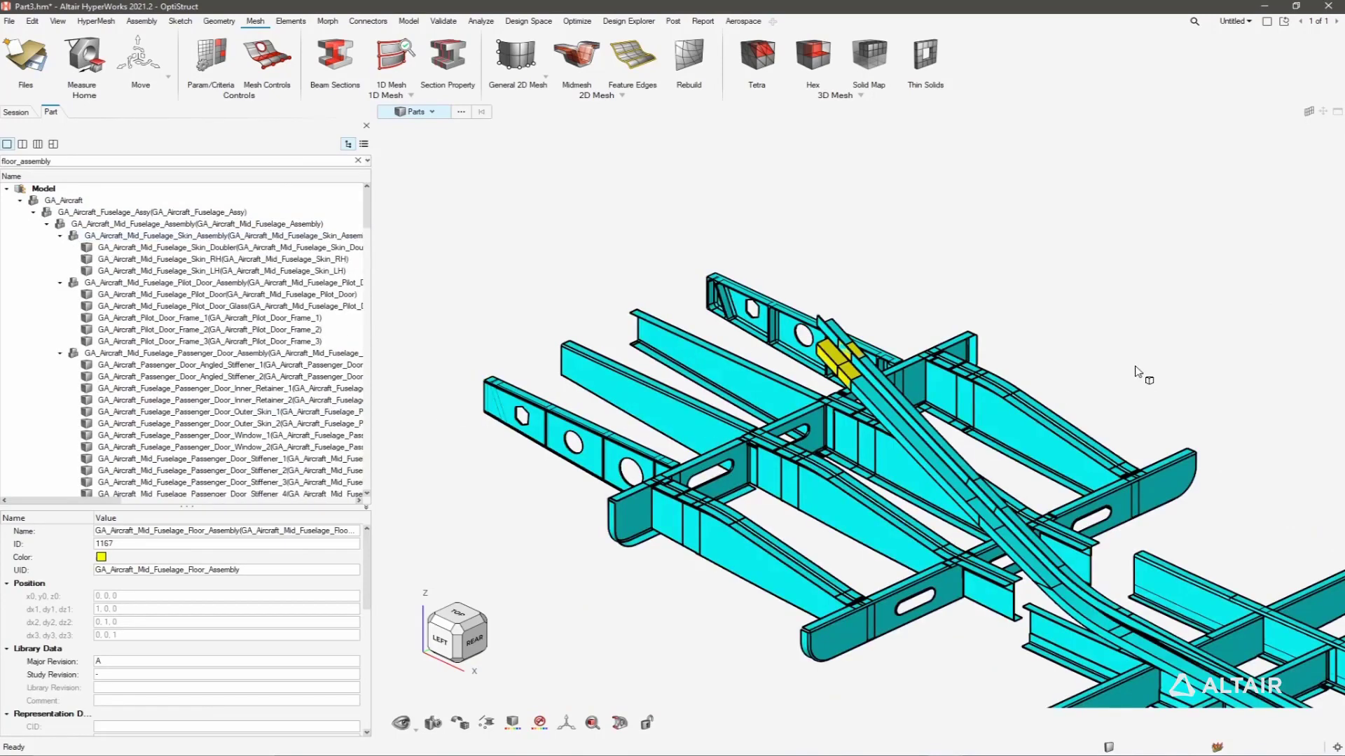
{"action": "scroll", "coordinate": [1135, 366], "scroll_direction": "down", "scroll_amount": 3}
{"action": "left_click", "coordinate": [458, 630]}
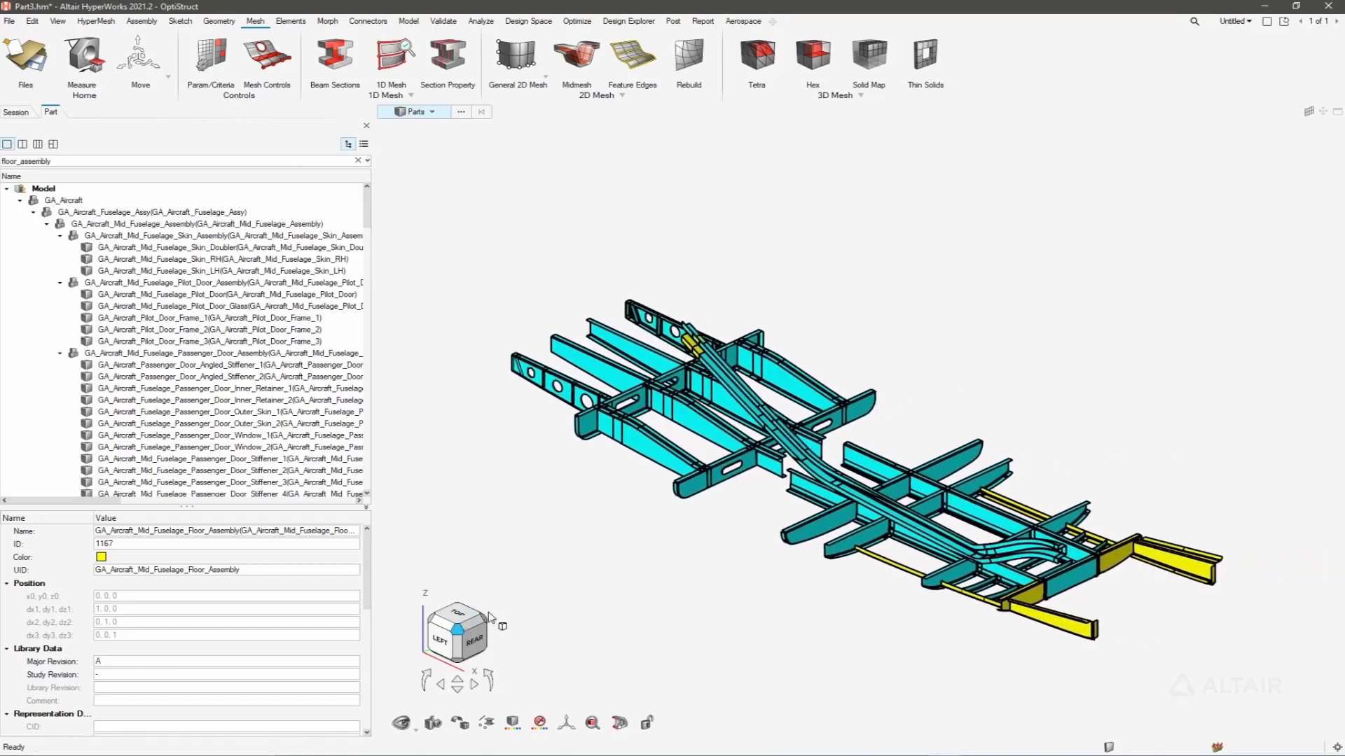